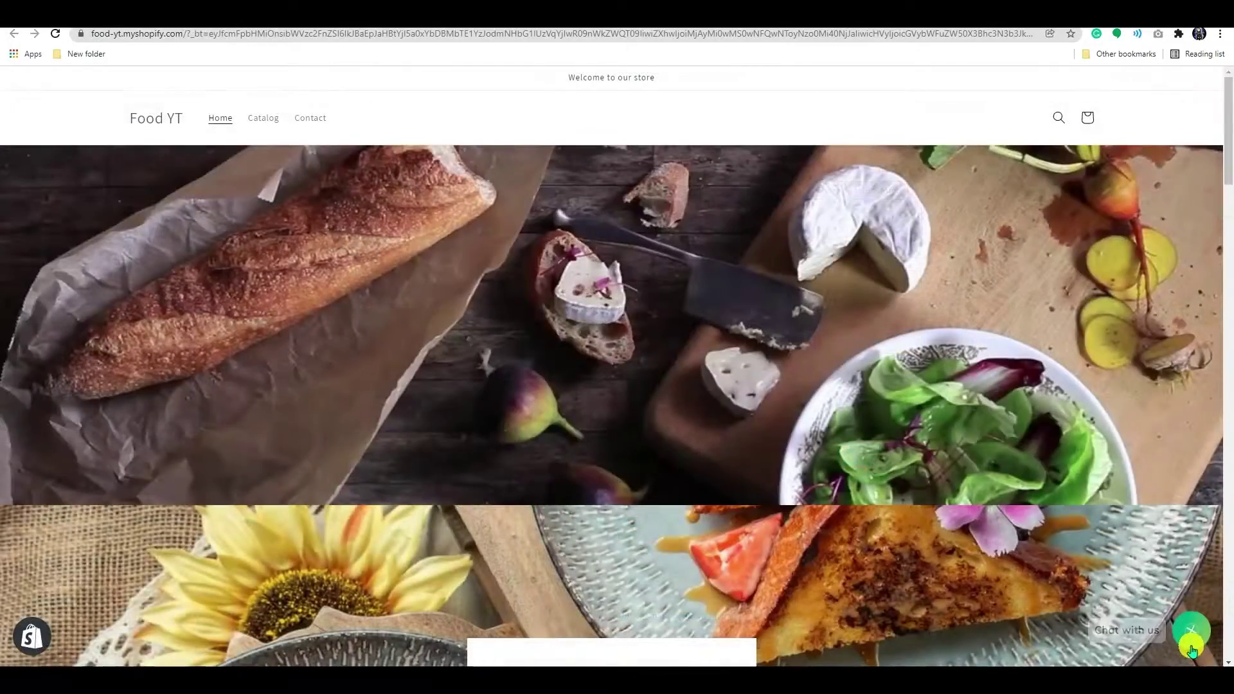
Step: Check the storefront chat panel, then view the store's installed apps in the admin
left_click(1192, 643)
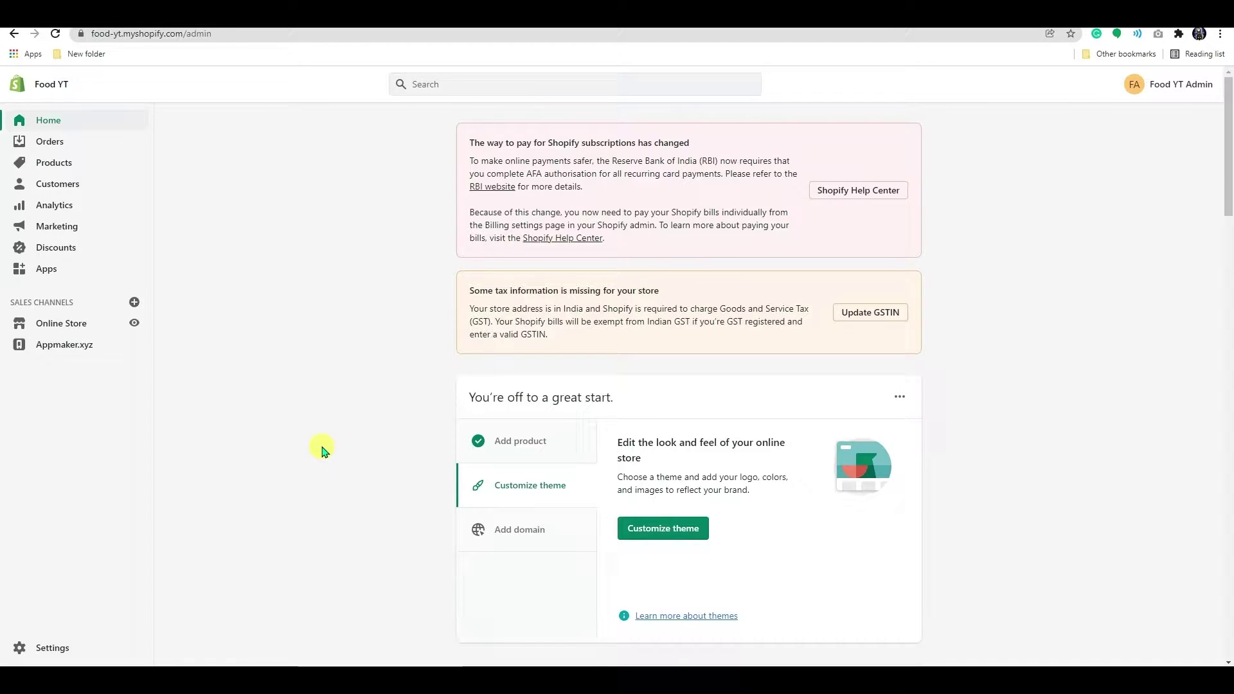
left_click(46, 274)
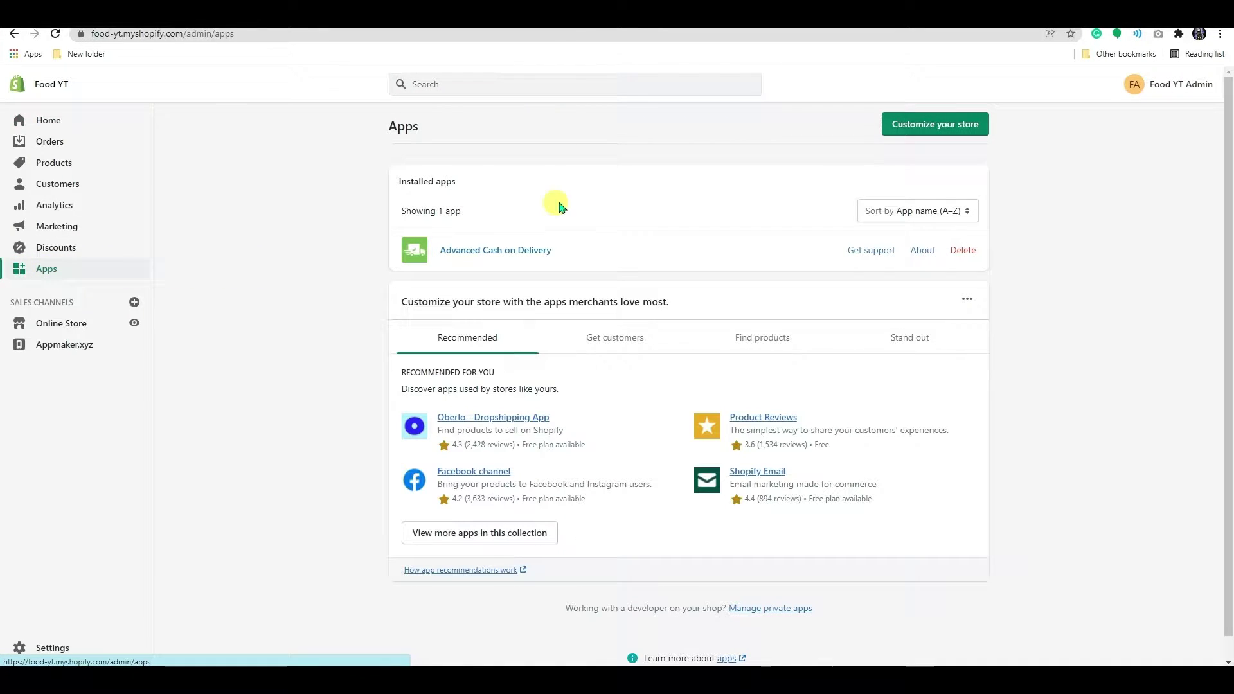
Step: Search the Shopify App Store for 'whatsapp chat'
left_click(905, 128)
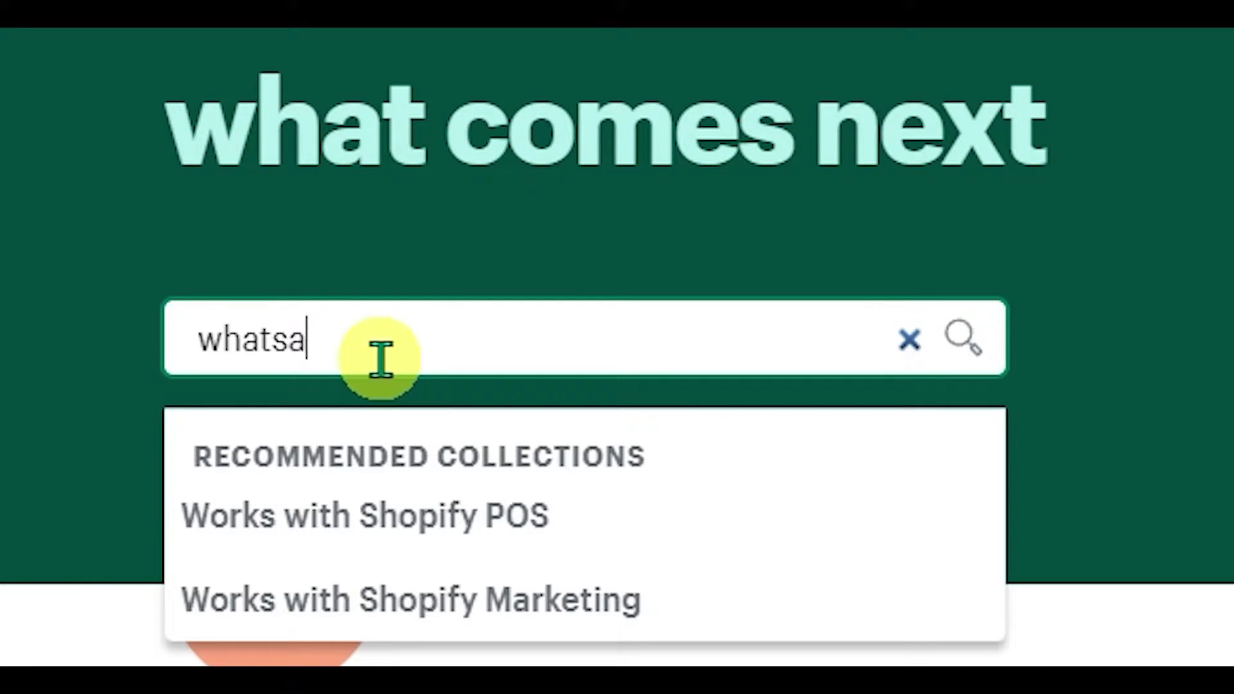
type("pp cha")
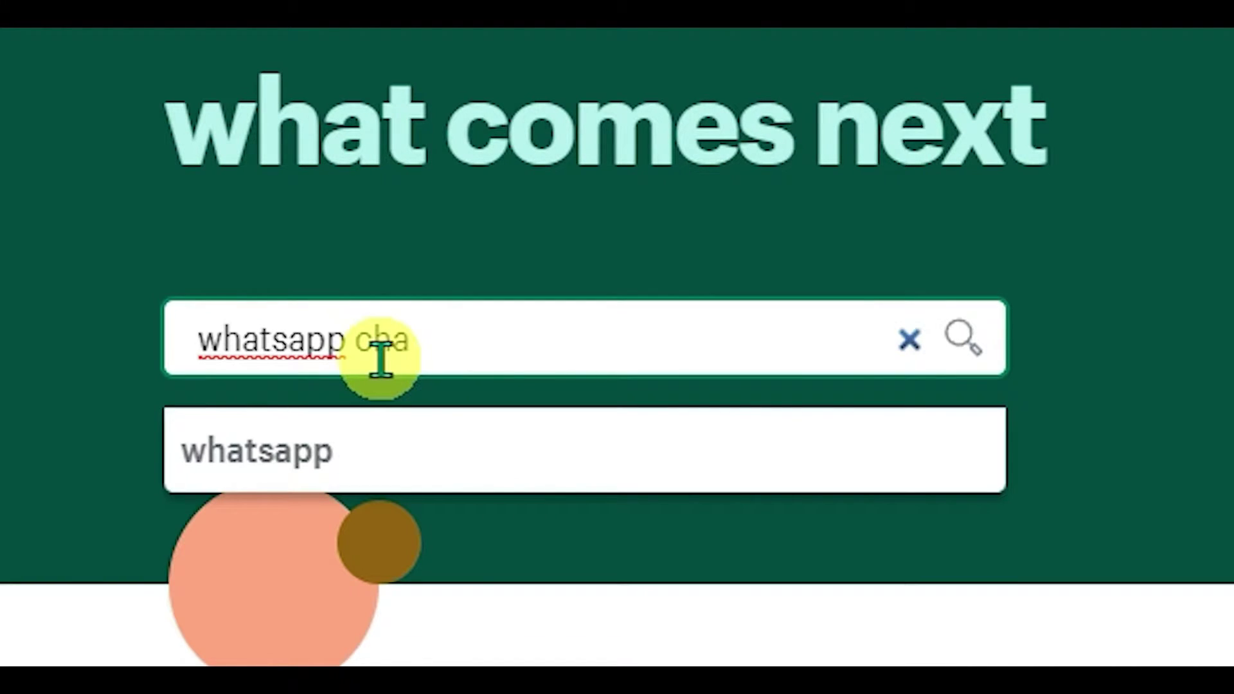
type("t")
key("Return")
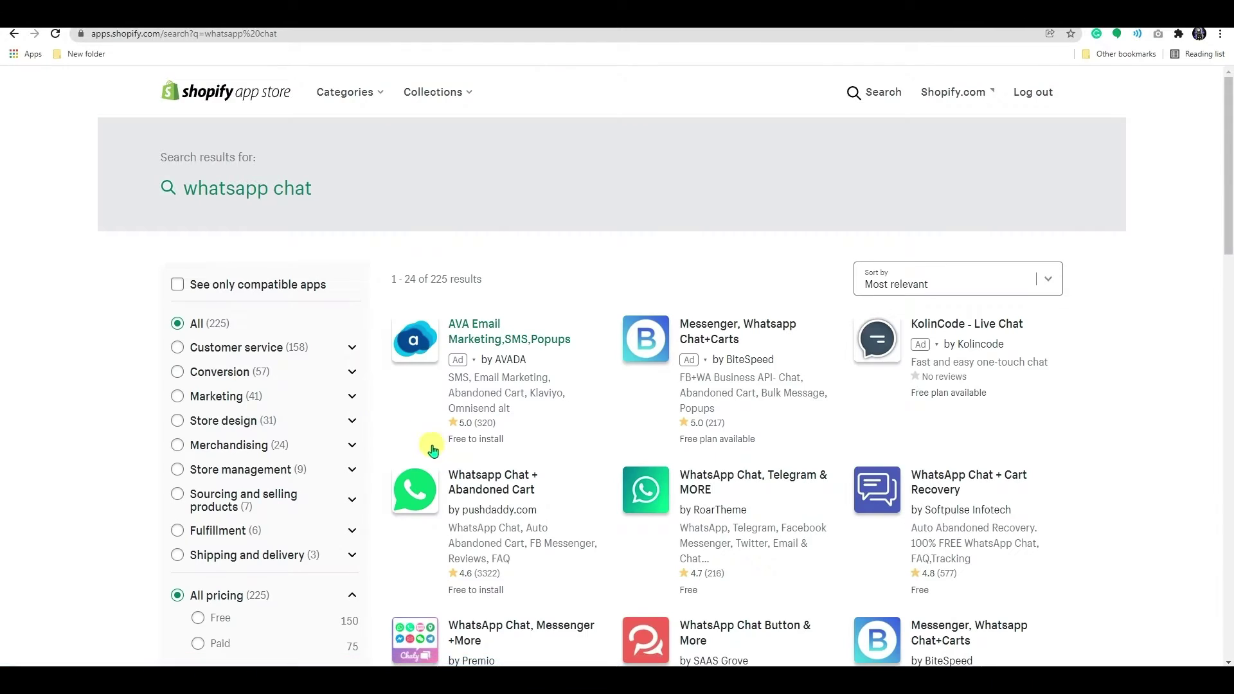
Step: Review the Whatsapp Chat + Abandoned Cart listing and begin adding it to Food YT
left_click(429, 495)
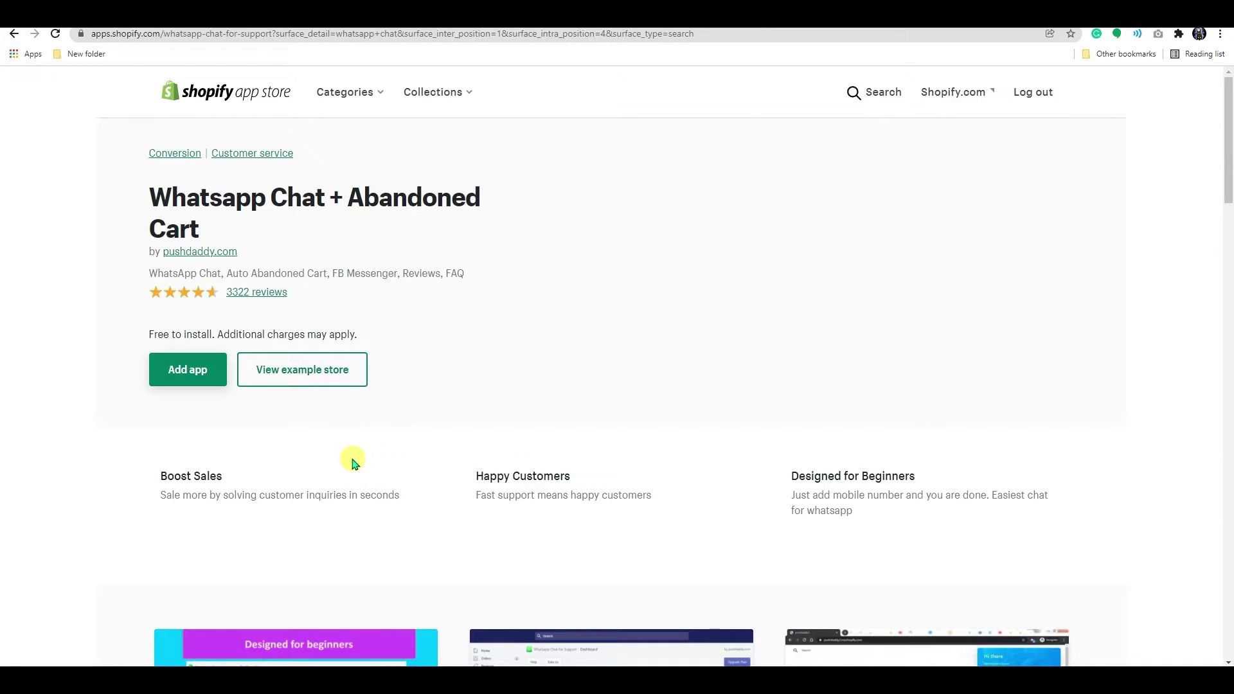
scroll(370, 463, "down", 2)
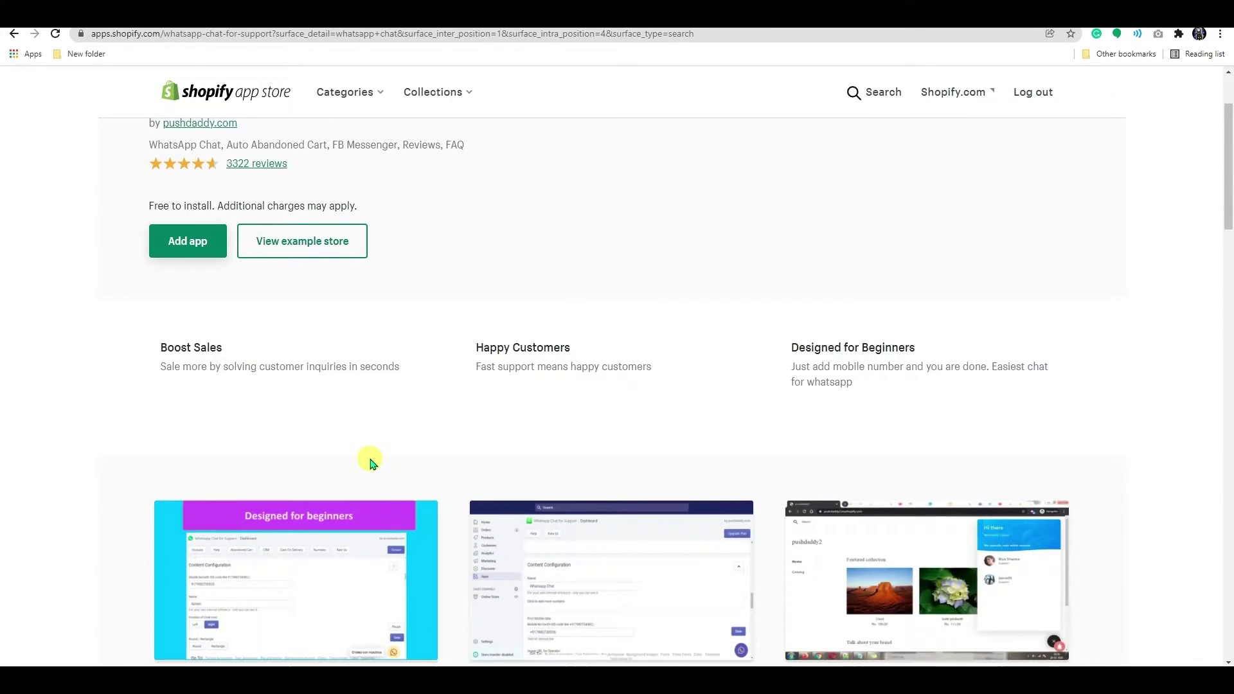
scroll(370, 463, "down", 1)
scroll(371, 466, "down", 1)
scroll(372, 469, "down", 2)
scroll(371, 466, "down", 2)
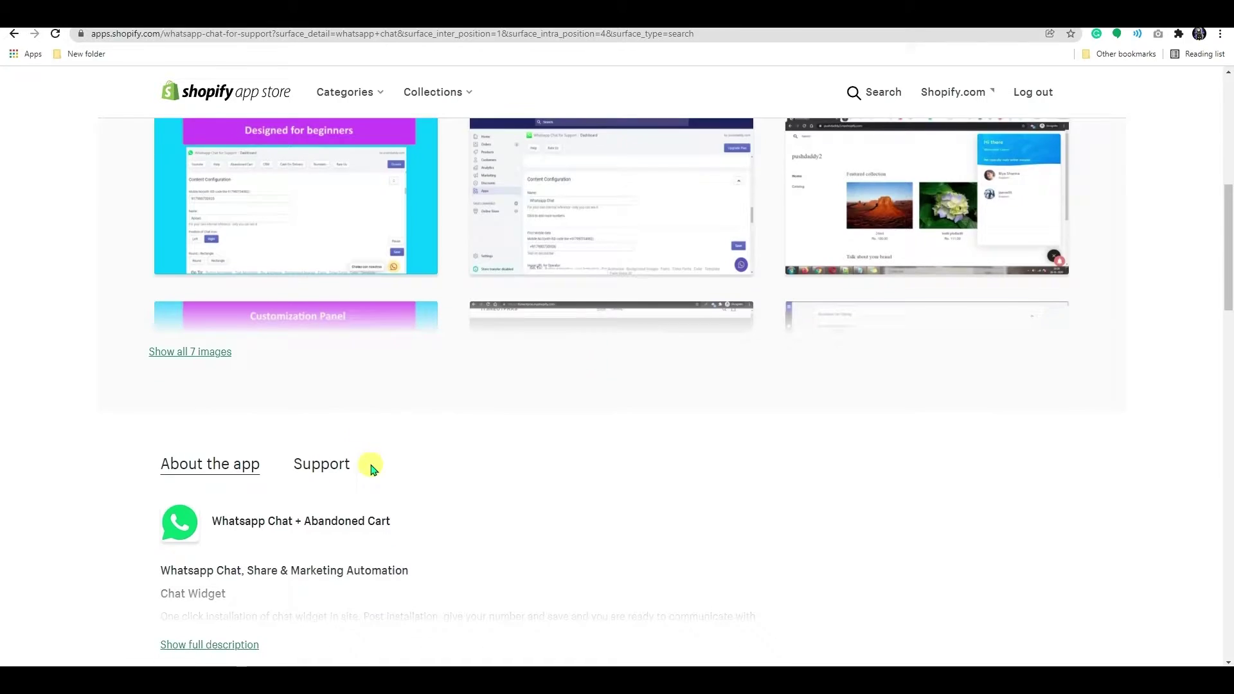
scroll(369, 463, "down", 3)
scroll(367, 463, "down", 5)
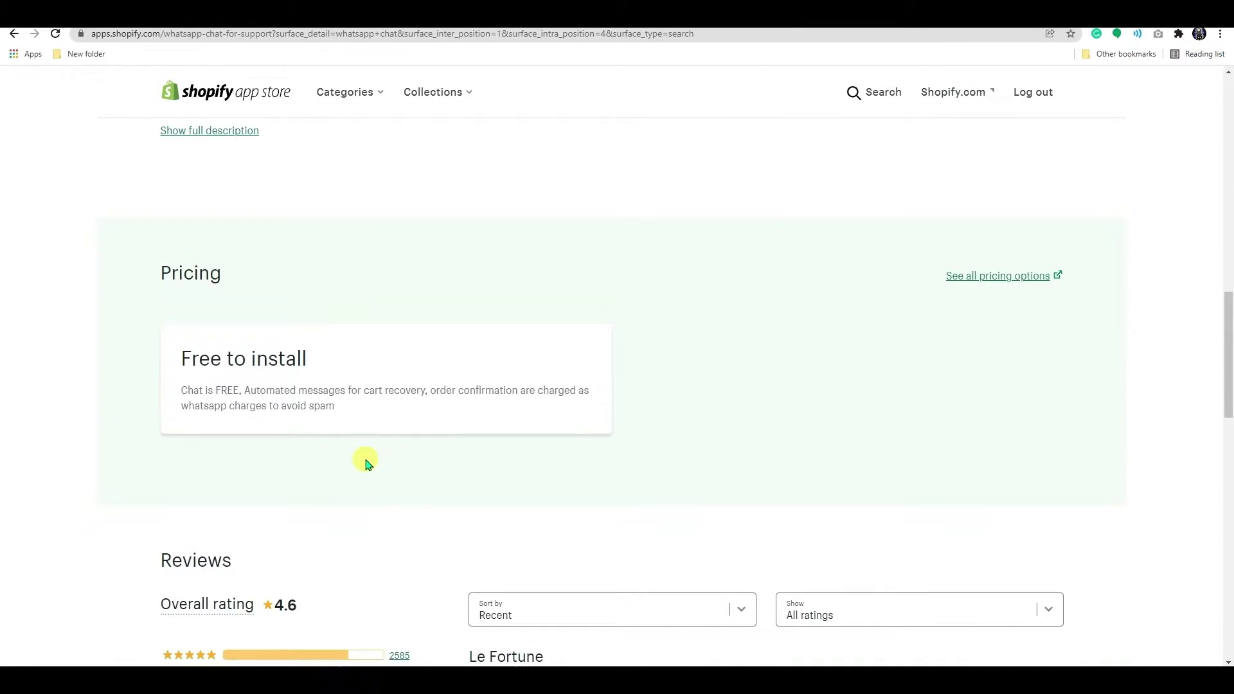
scroll(366, 463, "down", 3)
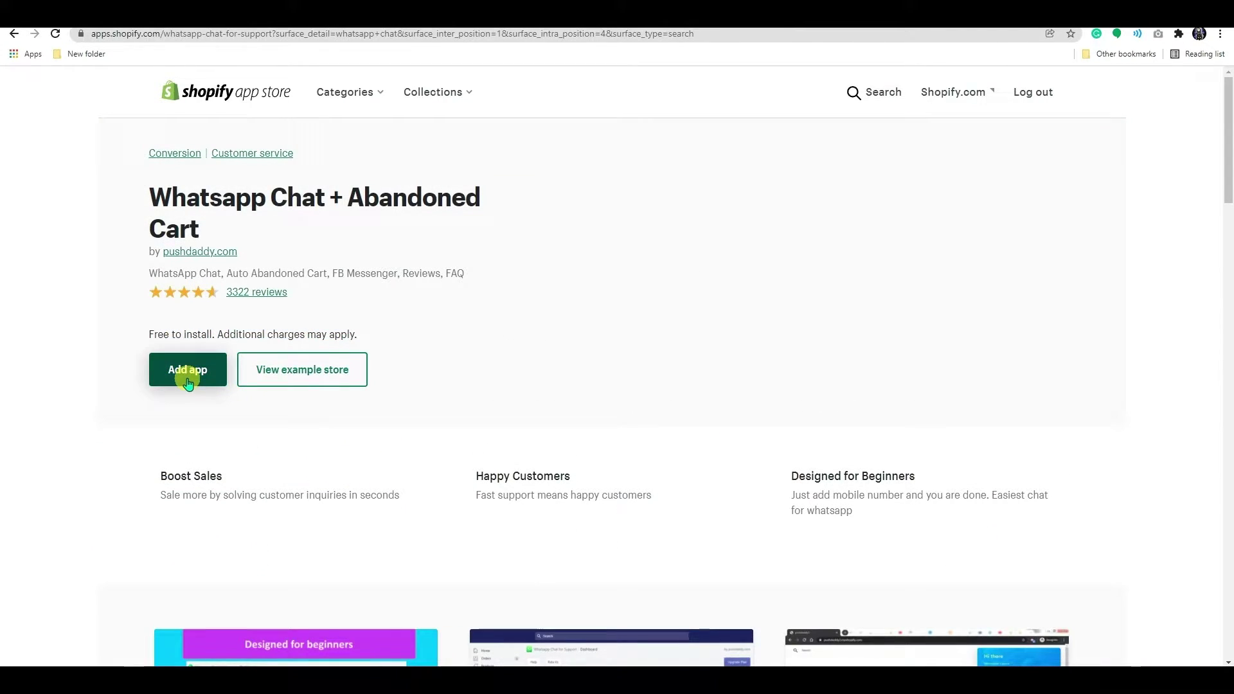
left_click(188, 383)
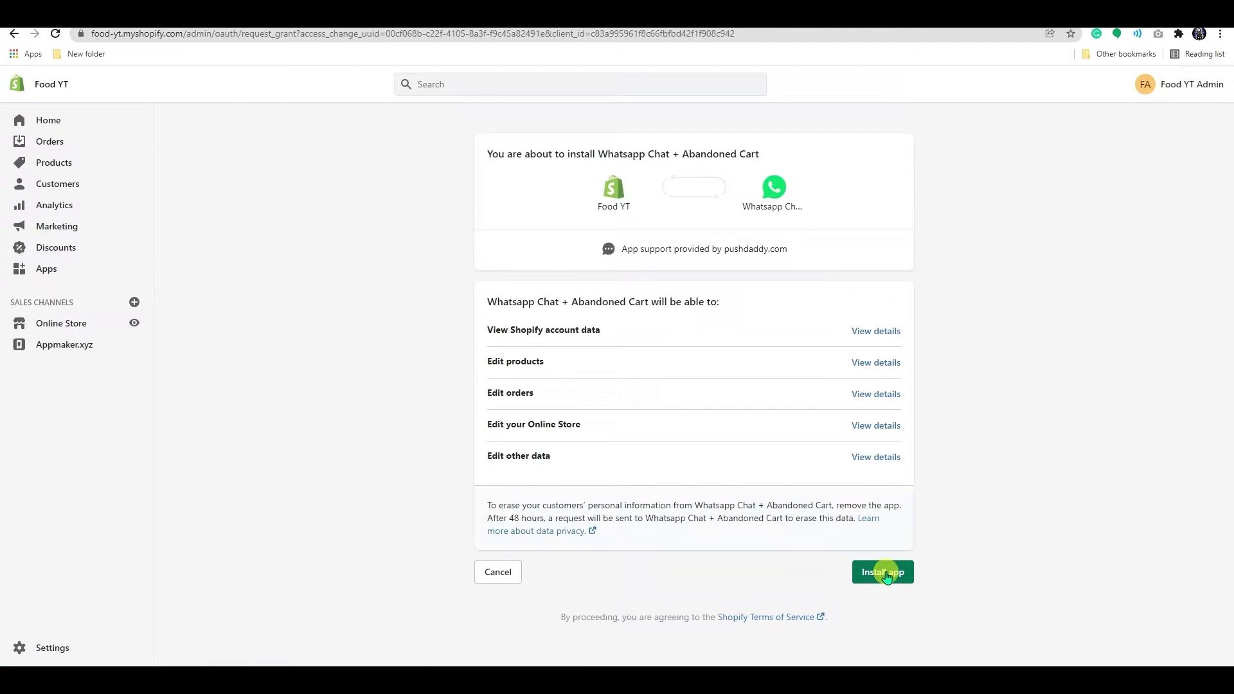
Step: Confirm the Whatsapp Chat + Abandoned Cart installation and scroll to its configuration sections
left_click(886, 575)
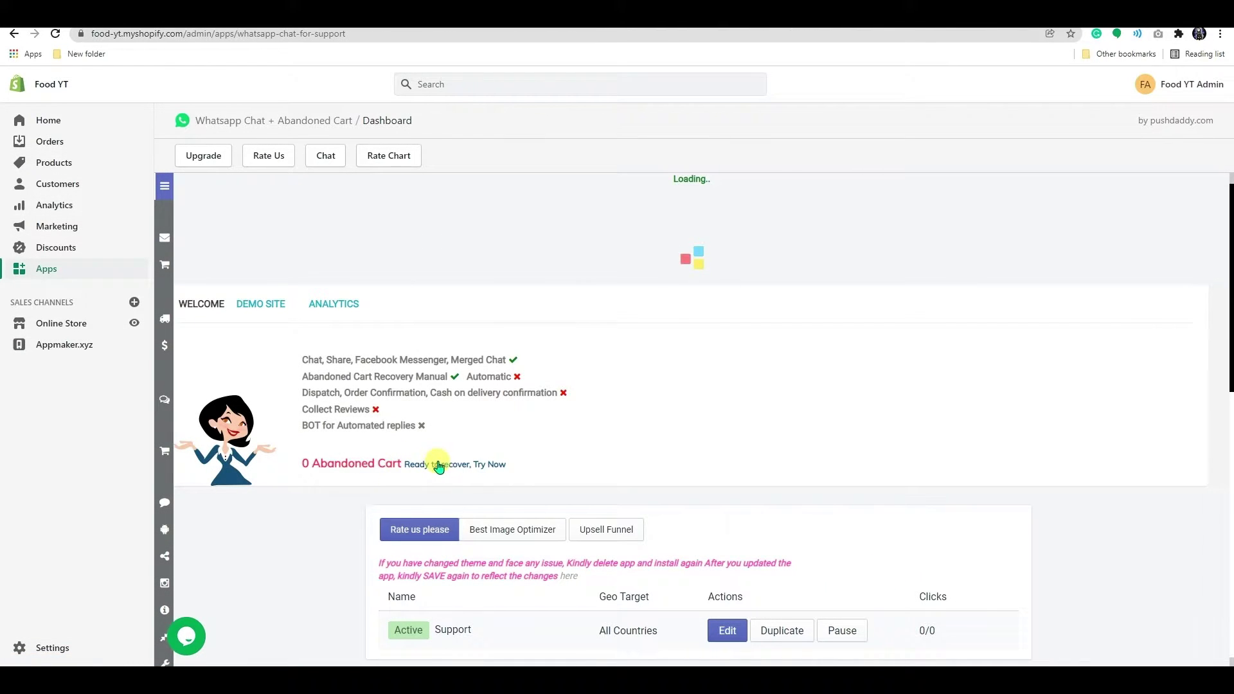
scroll(341, 461, "down", 3)
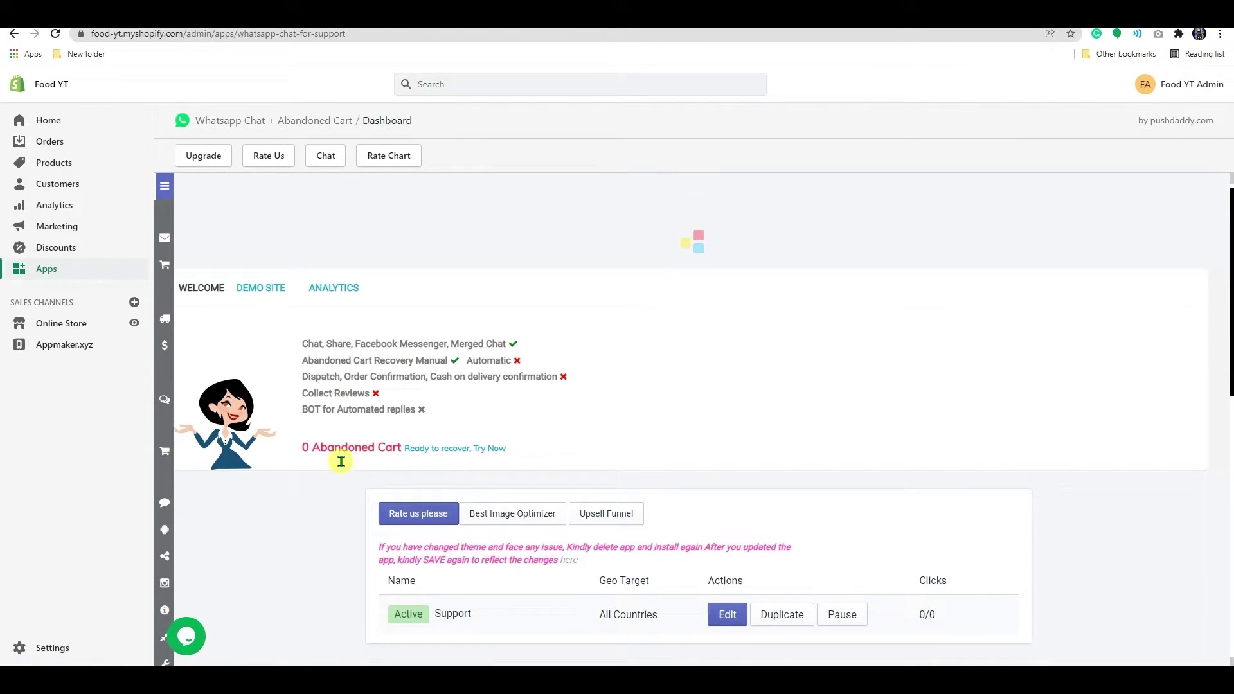
scroll(341, 462, "down", 2)
scroll(345, 463, "down", 5)
scroll(358, 419, "down", 2)
scroll(358, 424, "down", 2)
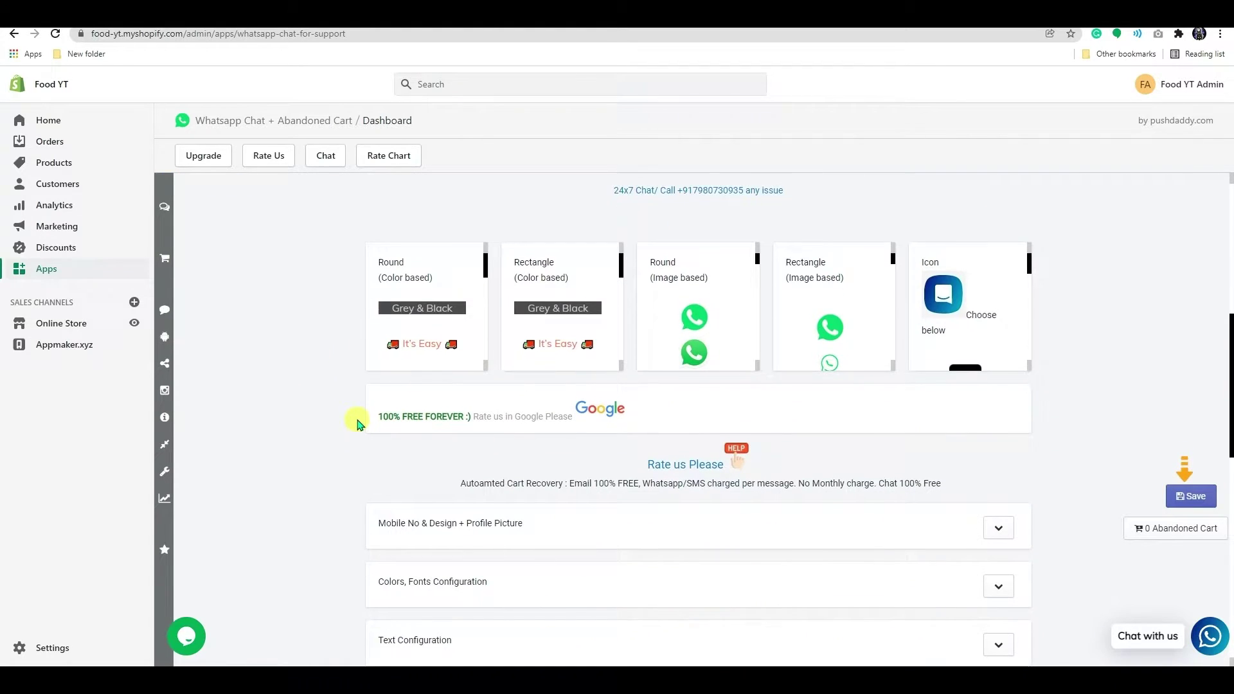
scroll(358, 421, "down", 2)
scroll(358, 421, "down", 1)
scroll(459, 570, "down", 1)
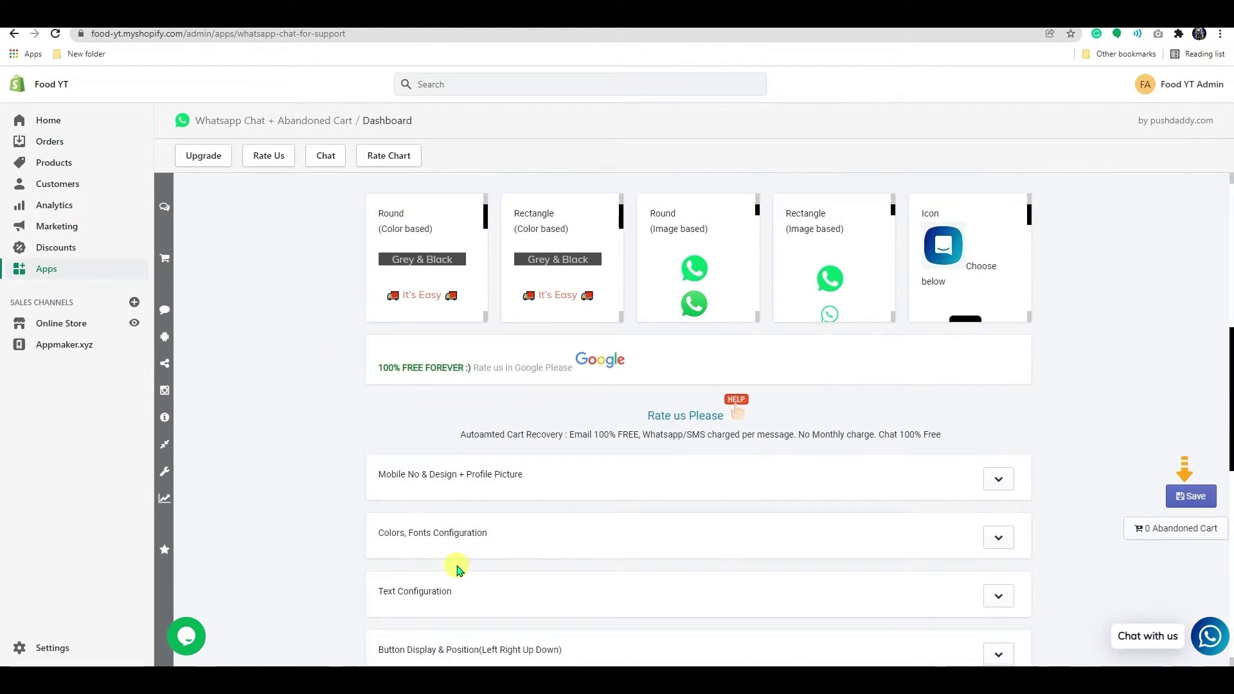
Step: Create a new WhatsApp agent number under Mobile No & Design, entering 1234
left_click(998, 463)
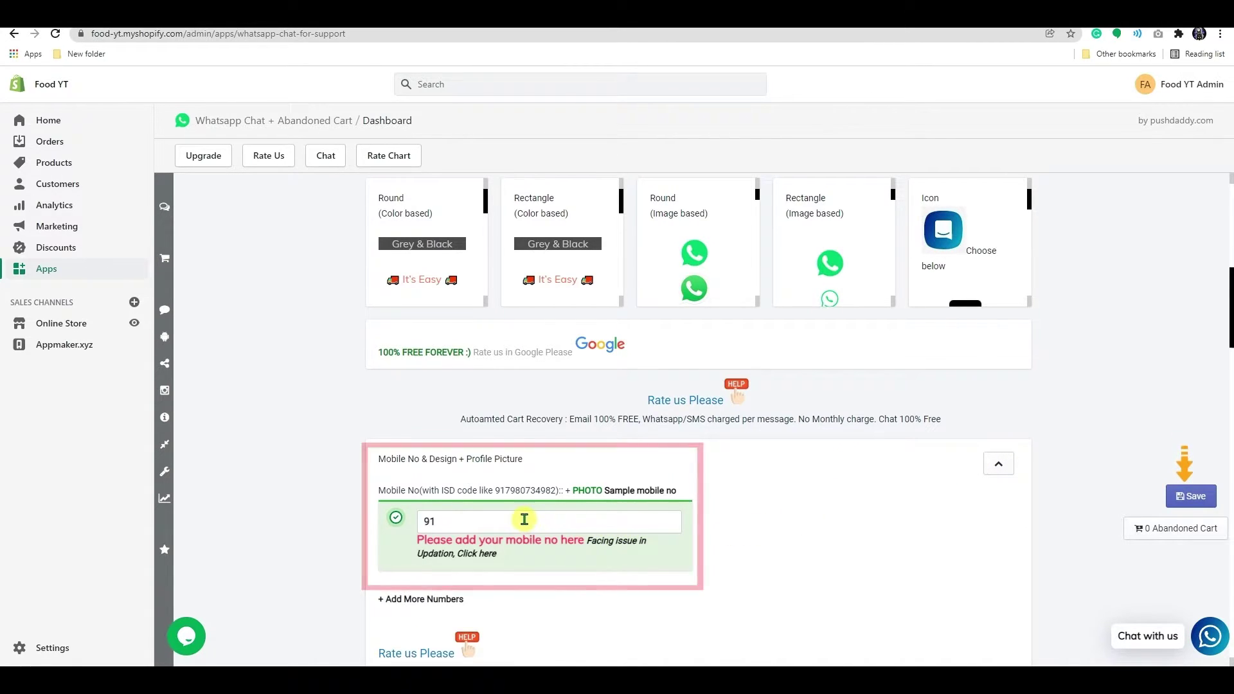
left_click(456, 520)
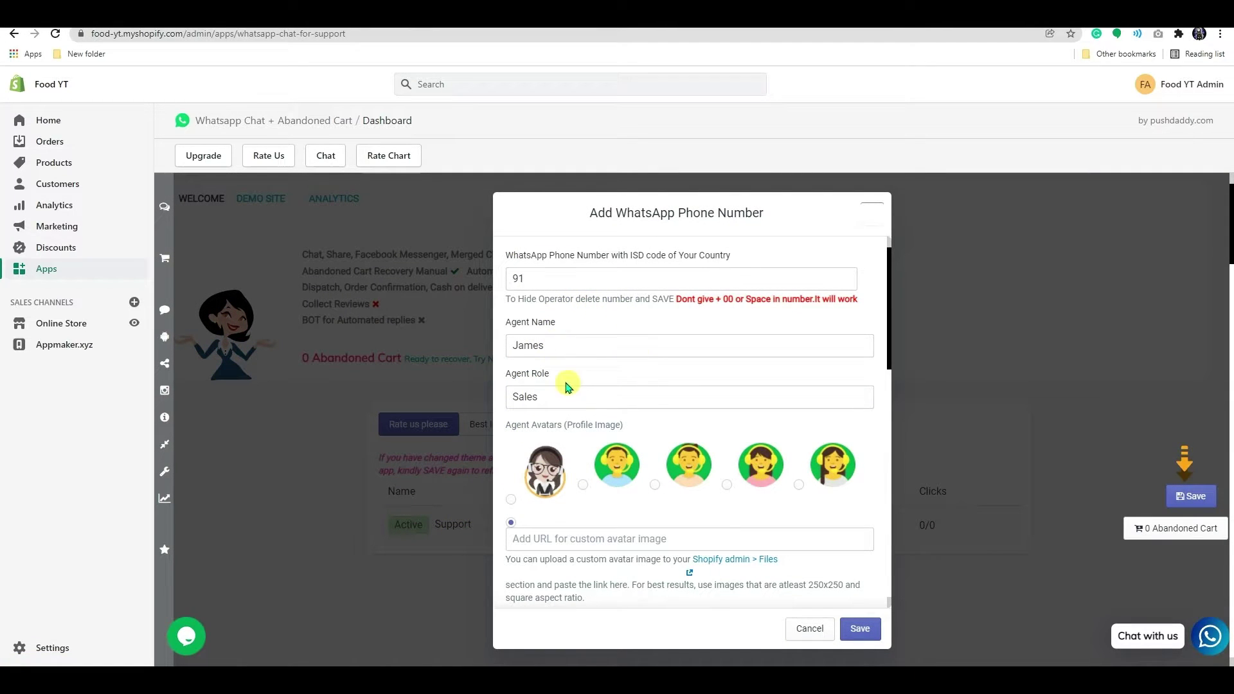
scroll(592, 418, "down", 3)
scroll(592, 358, "down", 1)
scroll(592, 411, "up", 4)
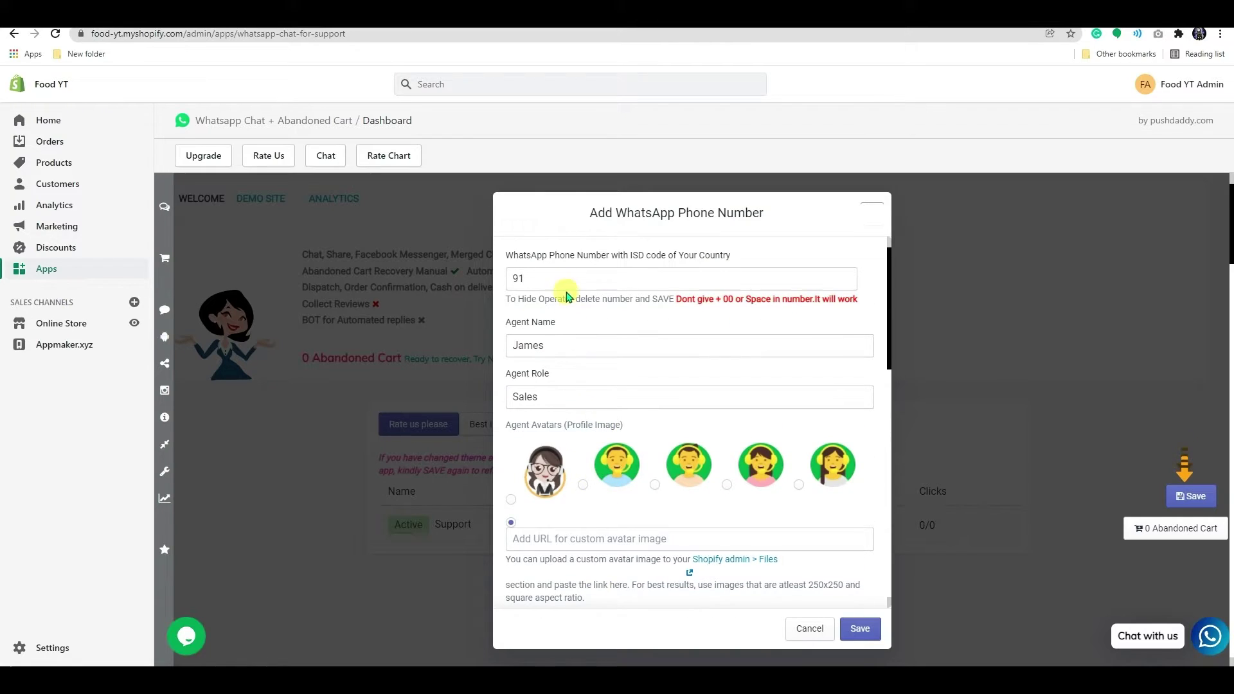
left_click(563, 282)
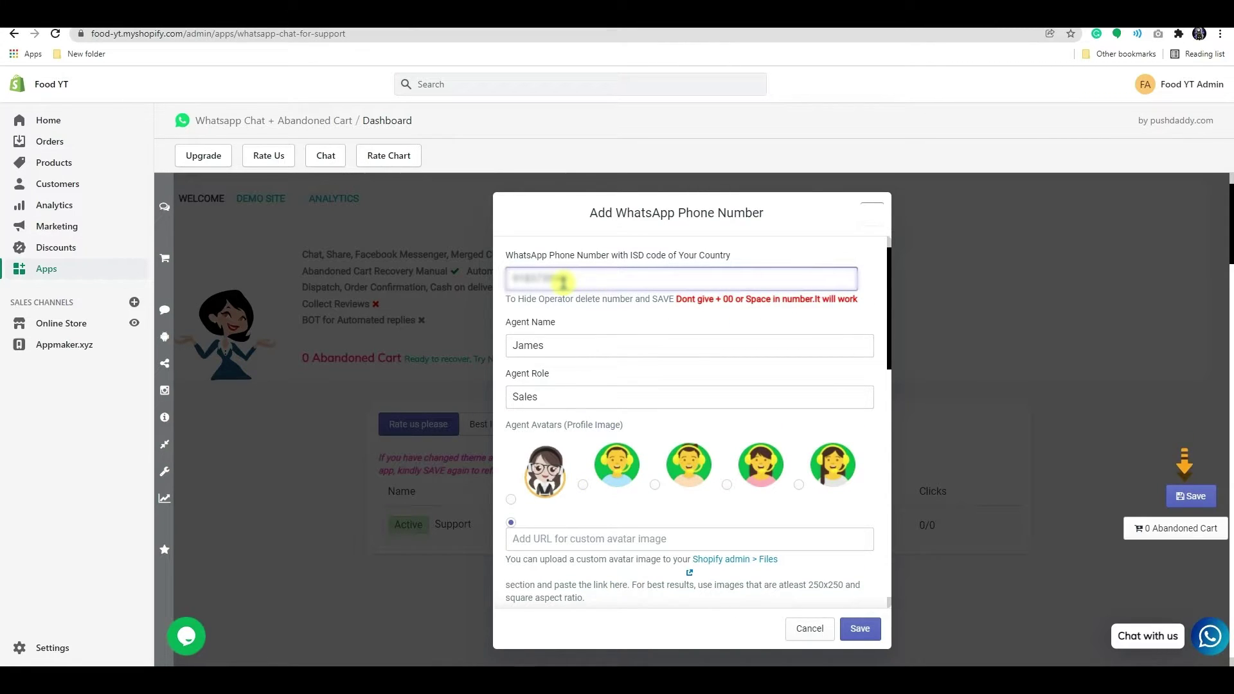
type("1234")
scroll(583, 394, "down", 10)
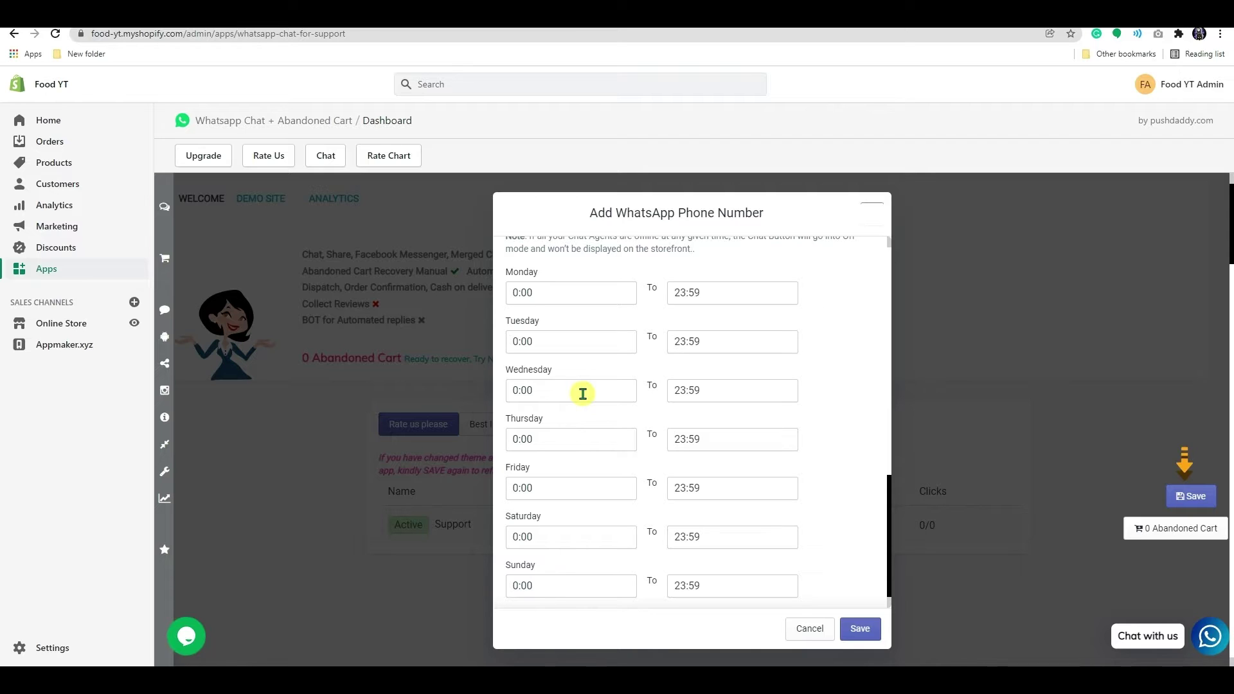
Step: Save the new chat agent and make the chat button green
left_click(860, 629)
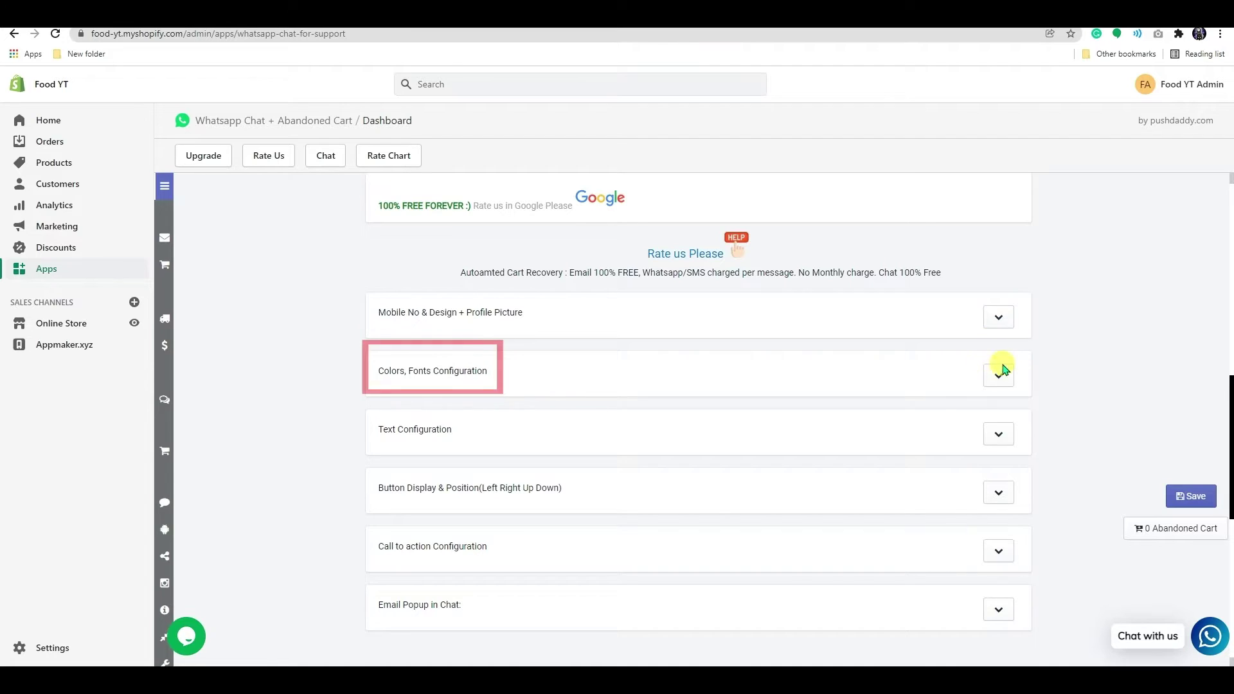
left_click(999, 376)
scroll(538, 472, "down", 1)
scroll(538, 473, "down", 1)
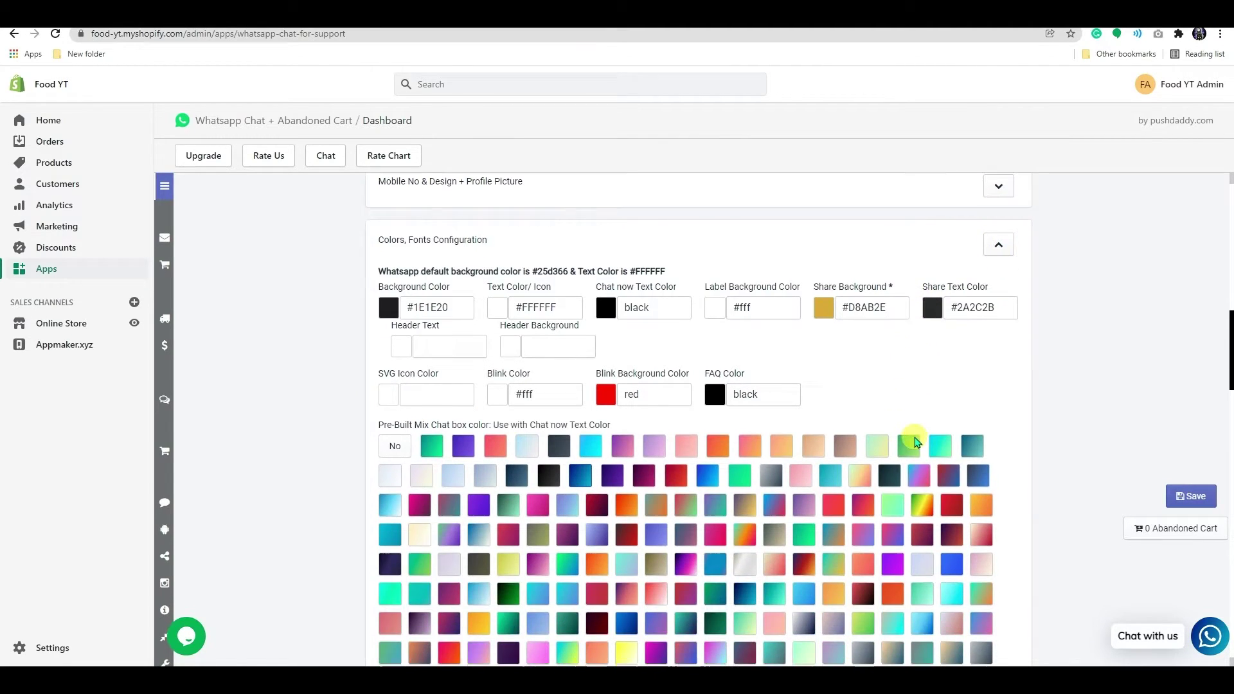
scroll(539, 472, "down", 3)
left_click(539, 472)
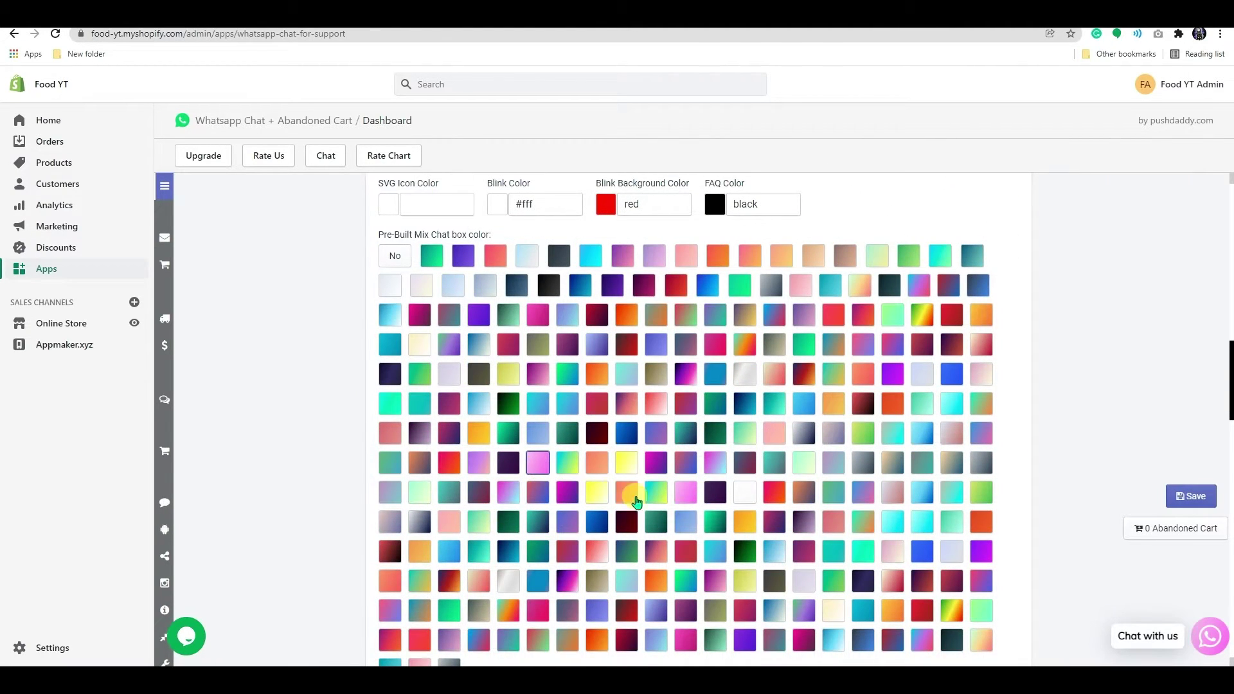
left_click(802, 525)
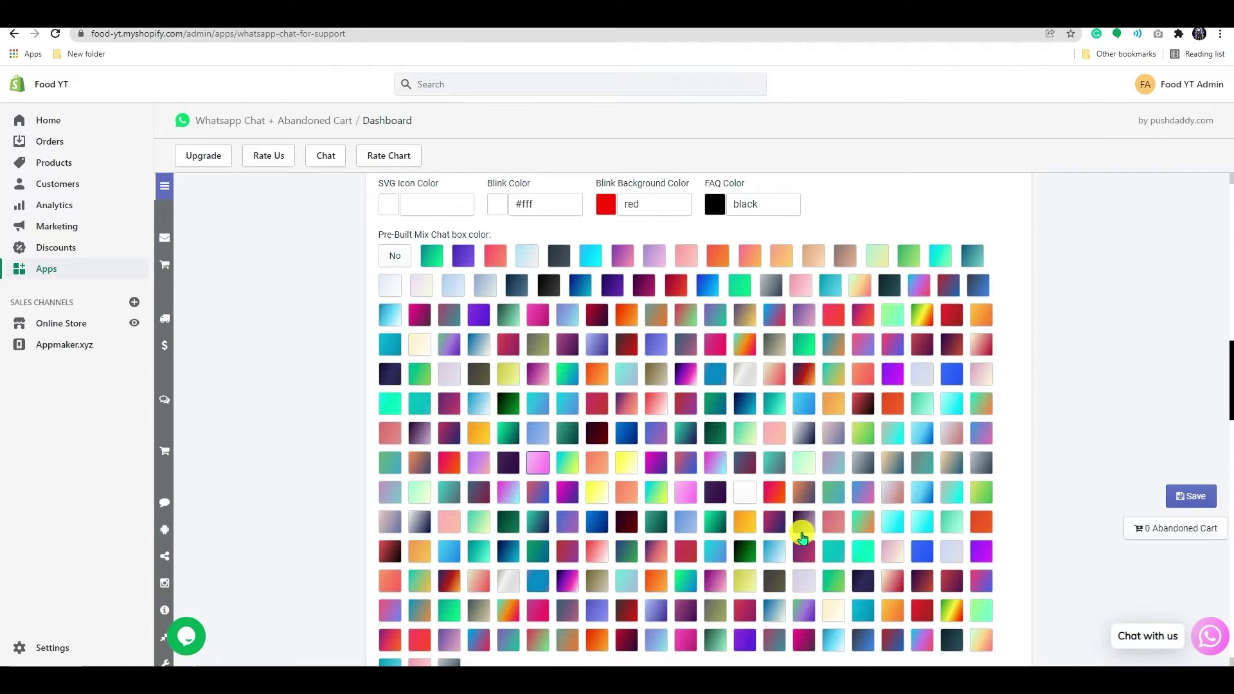
left_click(831, 592)
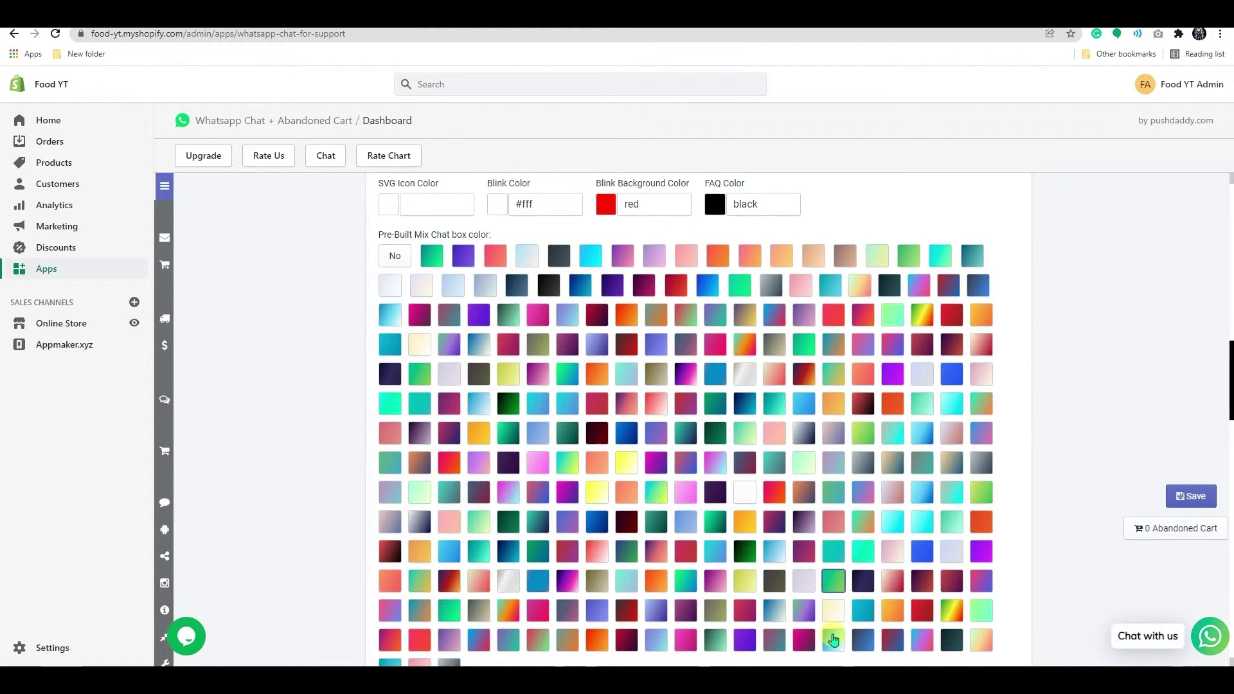
Step: Set the chat widget font to Syne after trying Lato and Lobster
scroll(832, 633, "down", 1)
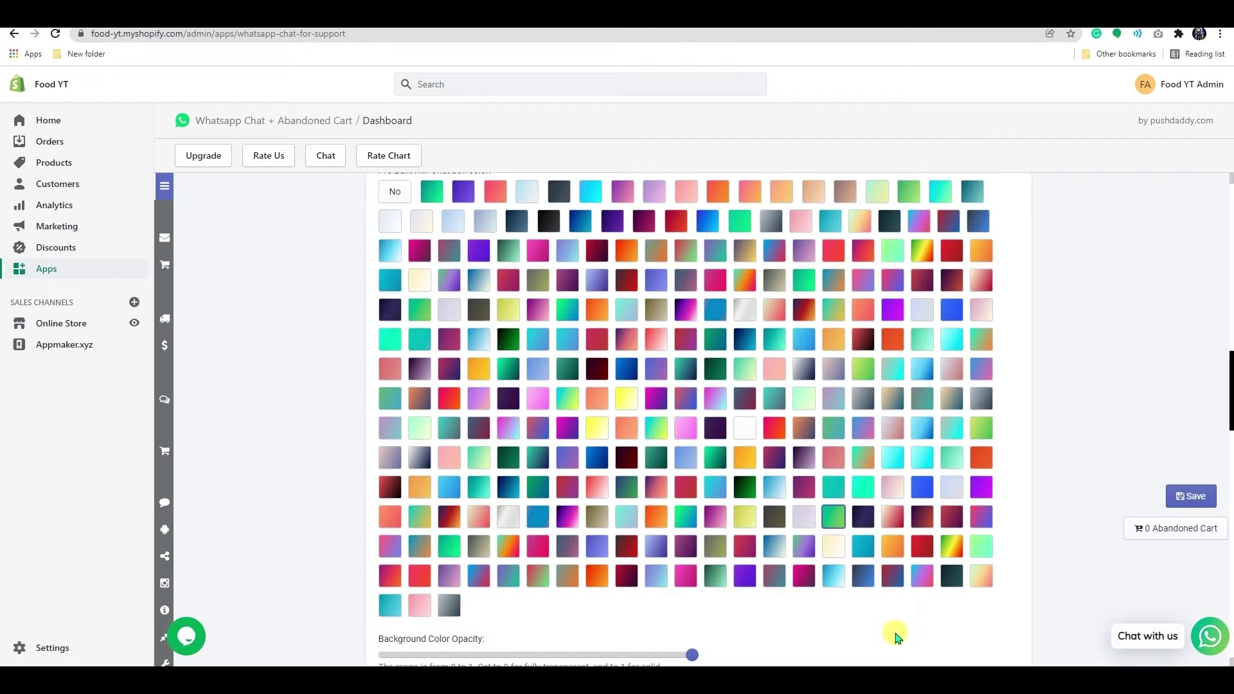
scroll(441, 515, "down", 4)
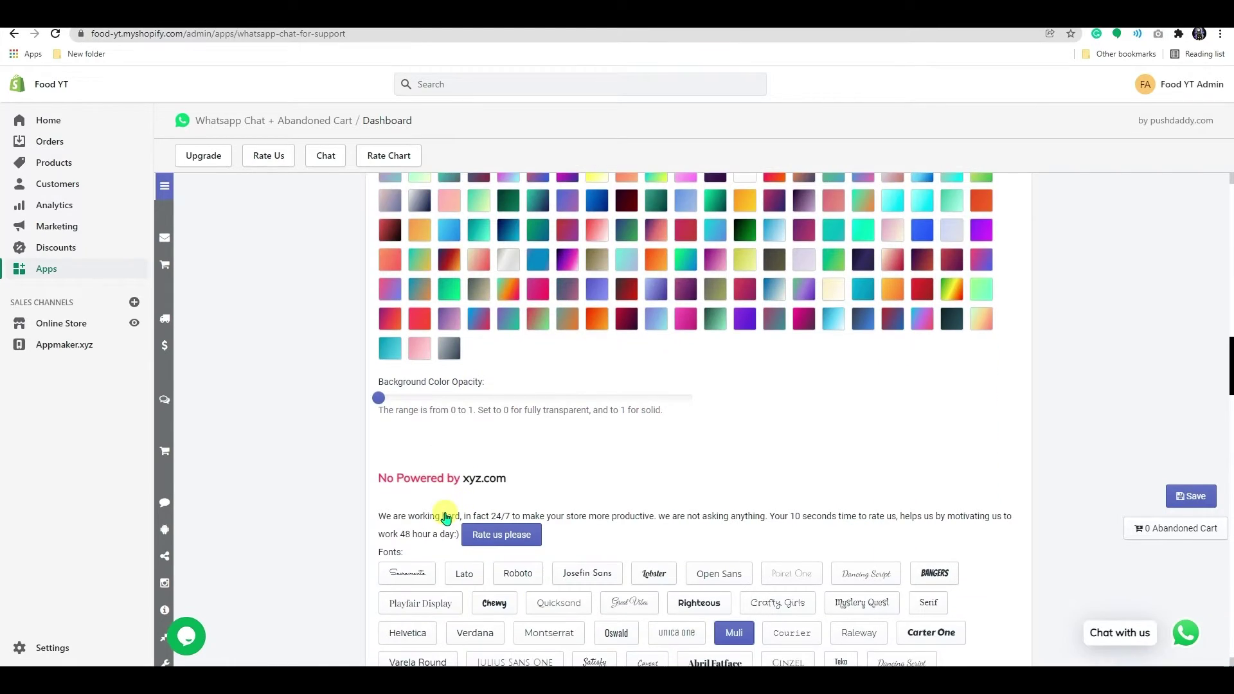
scroll(447, 433, "down", 2)
scroll(441, 268, "down", 3)
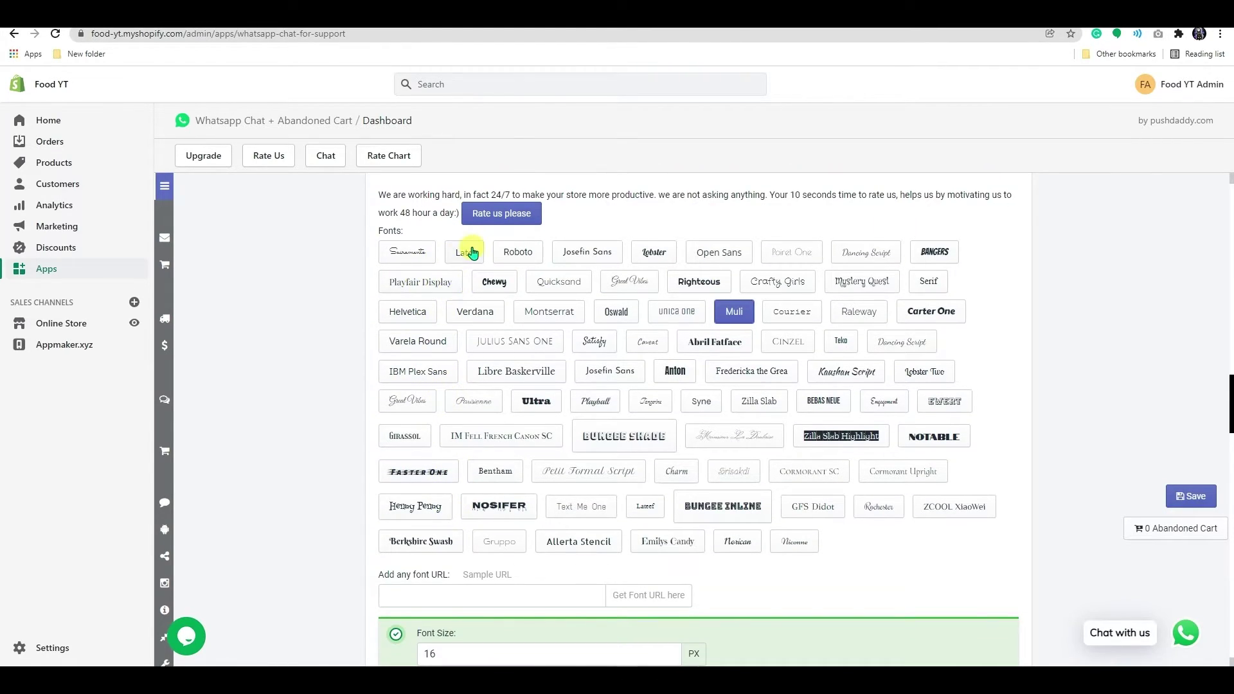
left_click(466, 254)
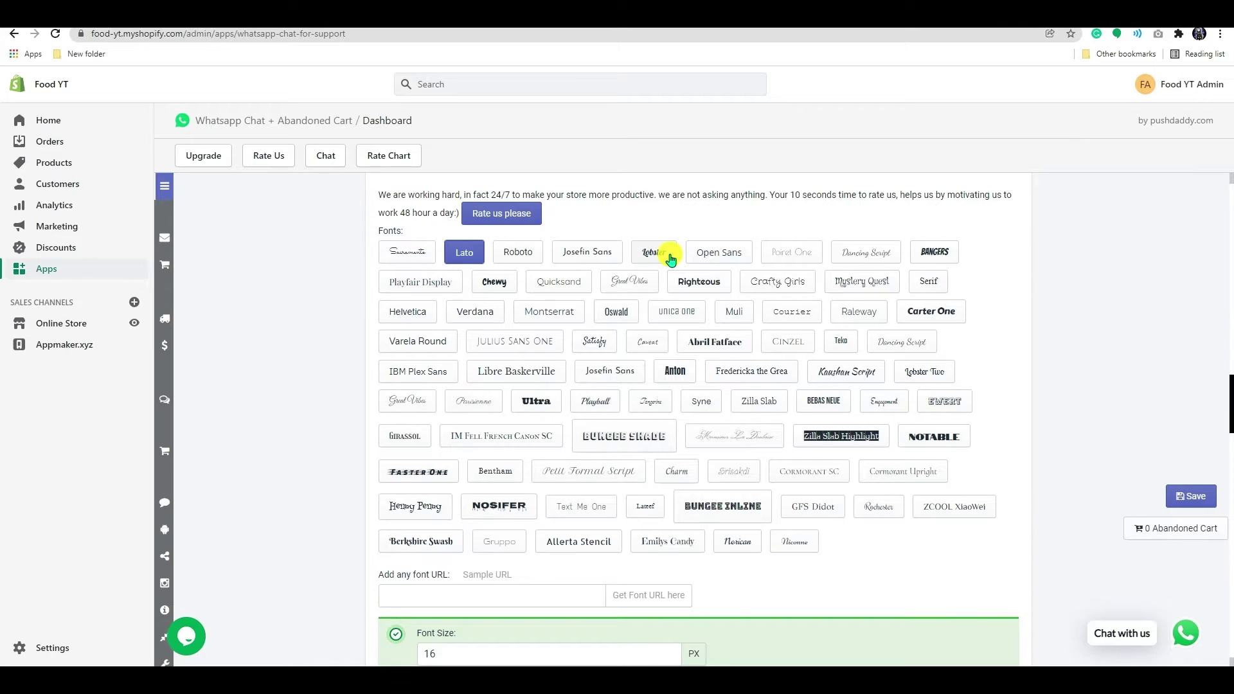
left_click(661, 252)
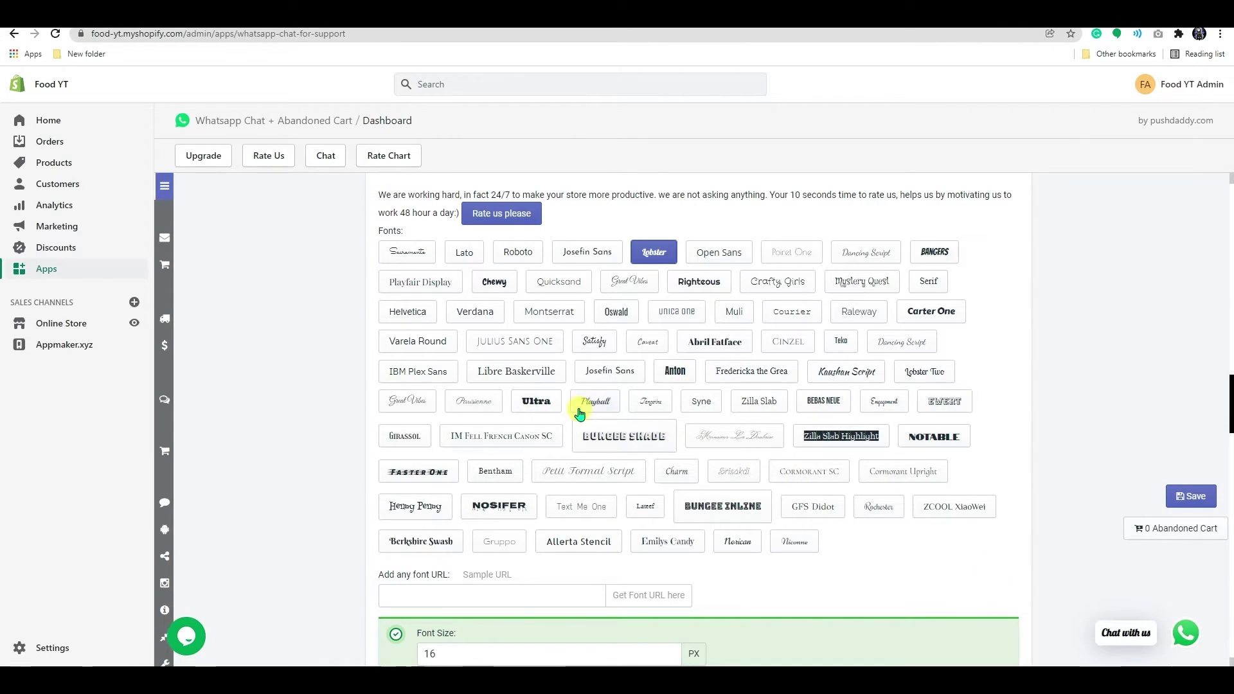
left_click(702, 401)
Step: Set the chat font size to 18 px and the label style to Bolder
scroll(534, 437, "down", 2)
scroll(503, 517, "down", 1)
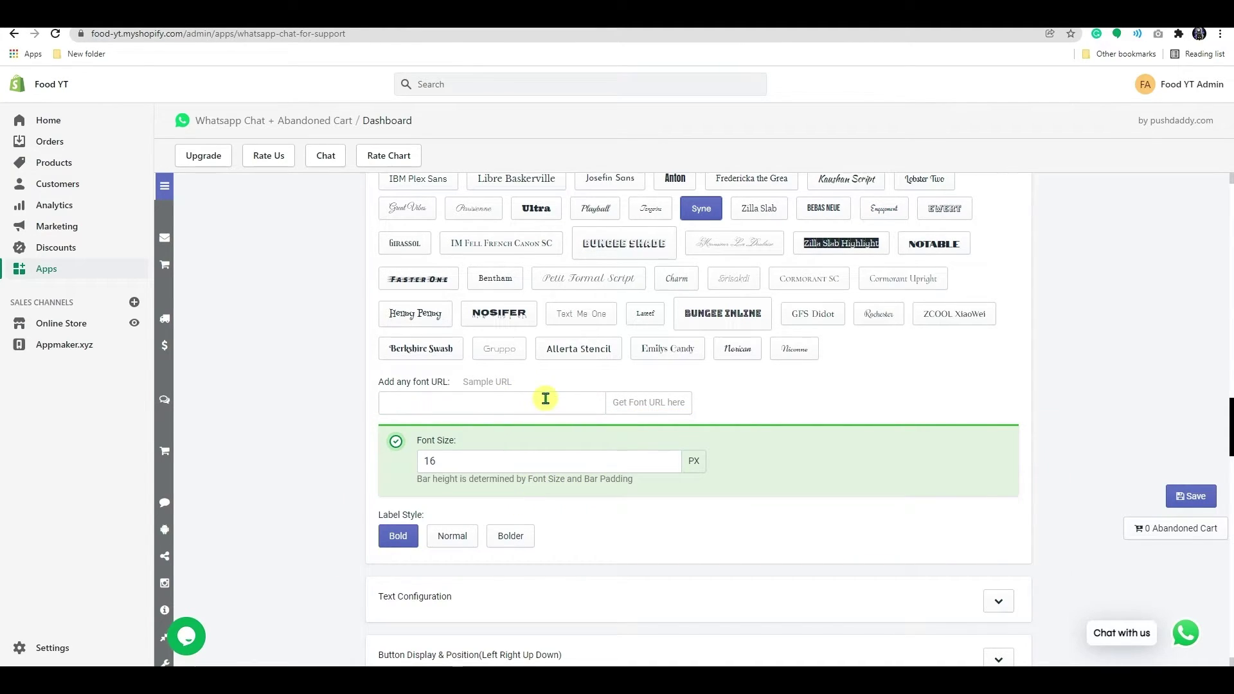
left_click(669, 457)
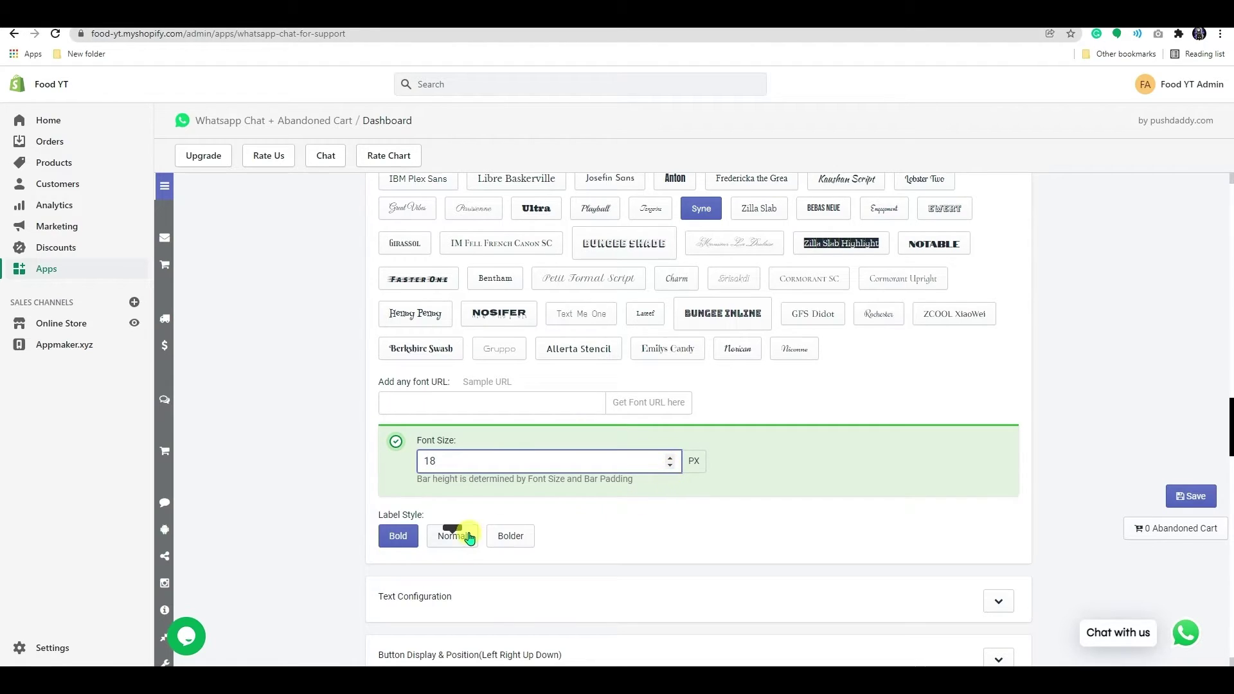
left_click(452, 536)
left_click(502, 538)
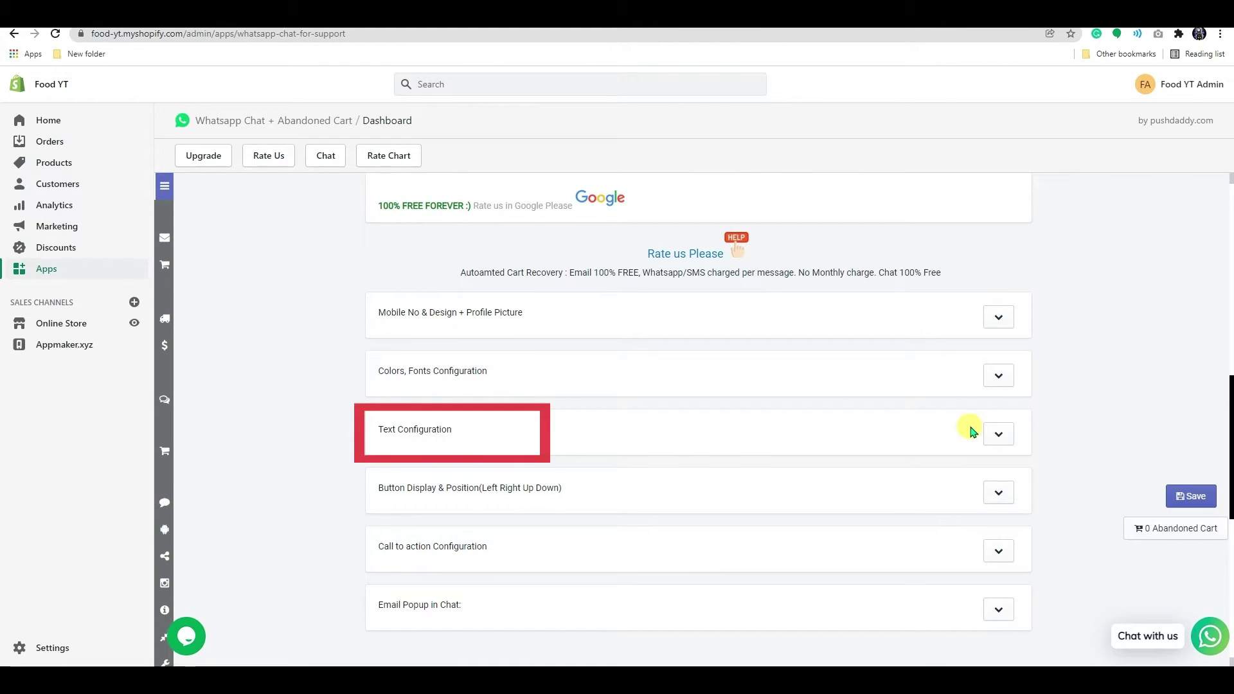
Step: Expand Text Configuration and review the 'Chat with us' button text and message fields
left_click(998, 434)
scroll(757, 518, "down", 1)
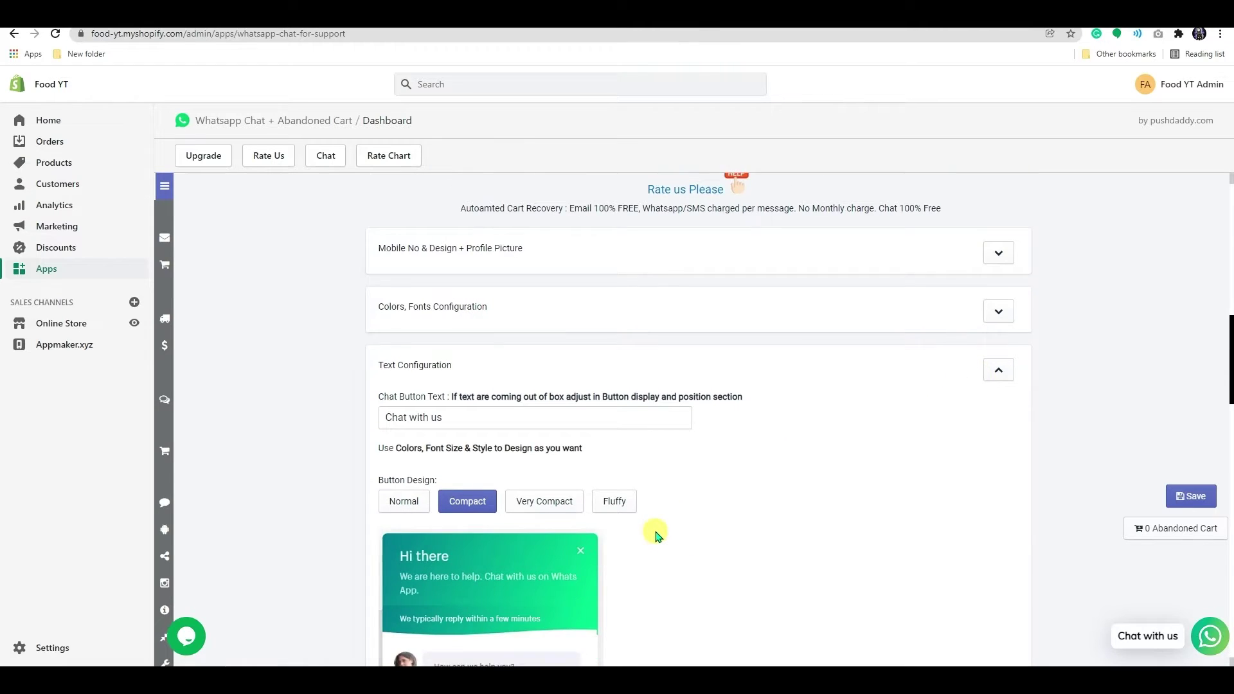
scroll(650, 532, "down", 1)
scroll(565, 501, "down", 4)
scroll(490, 474, "down", 1)
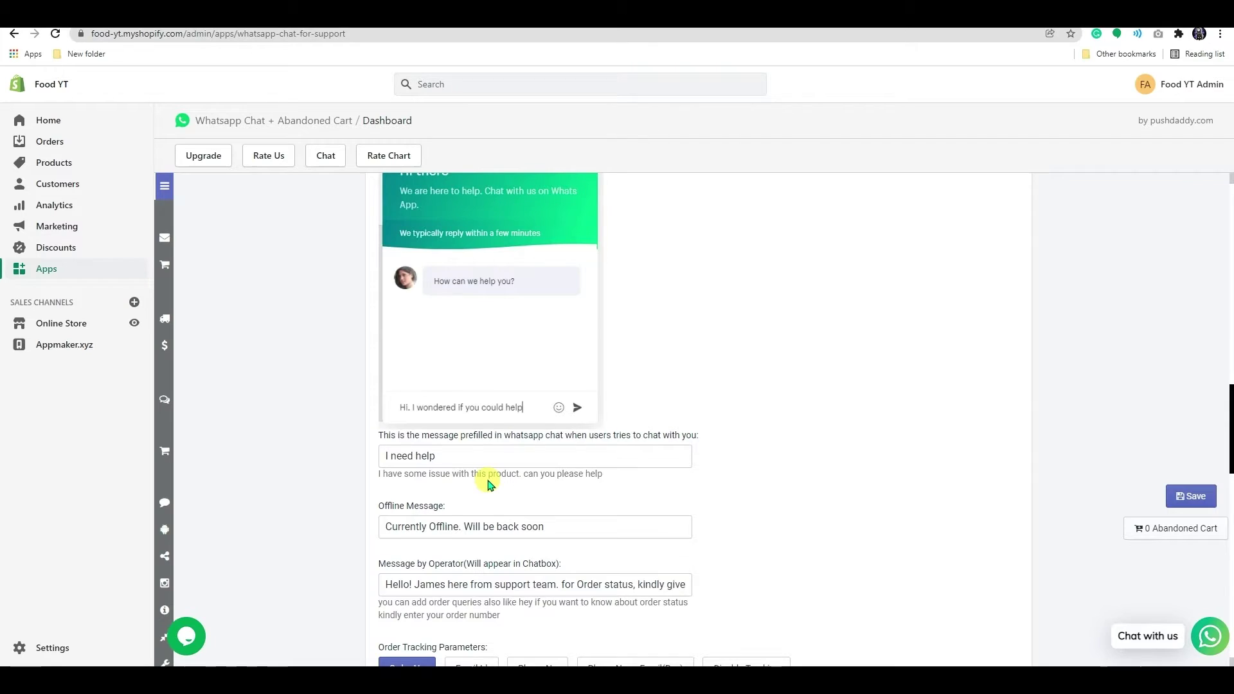
scroll(501, 521, "down", 3)
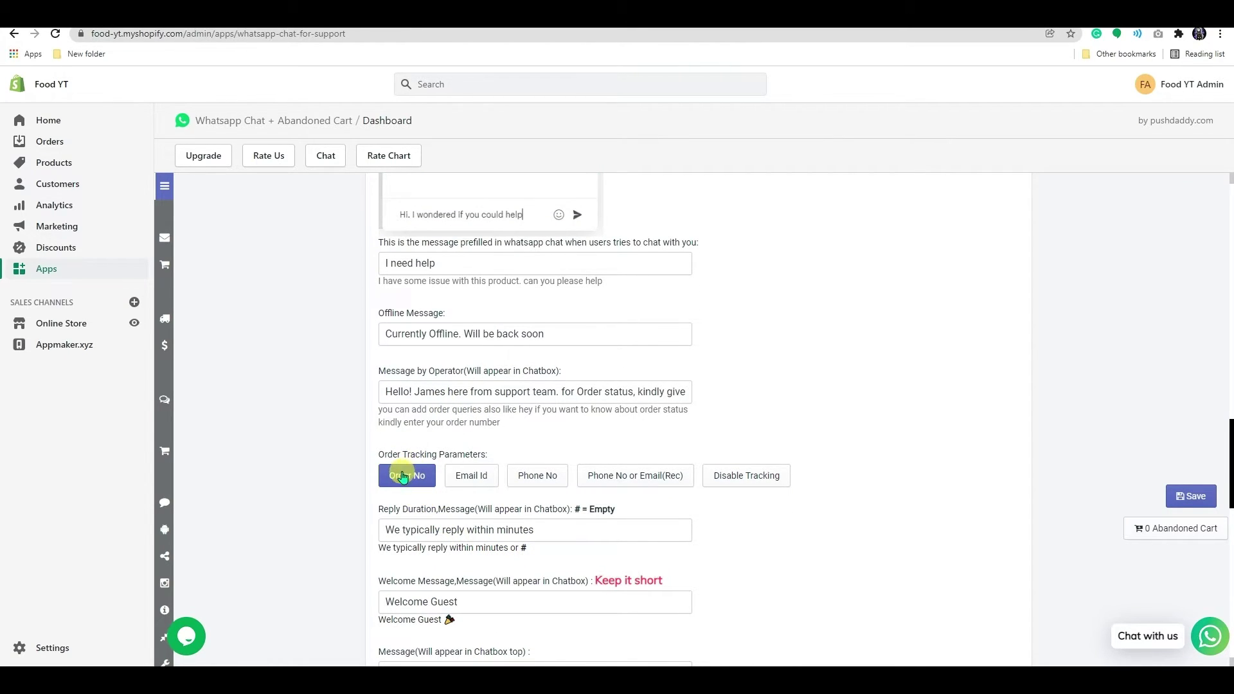
scroll(643, 463, "down", 6)
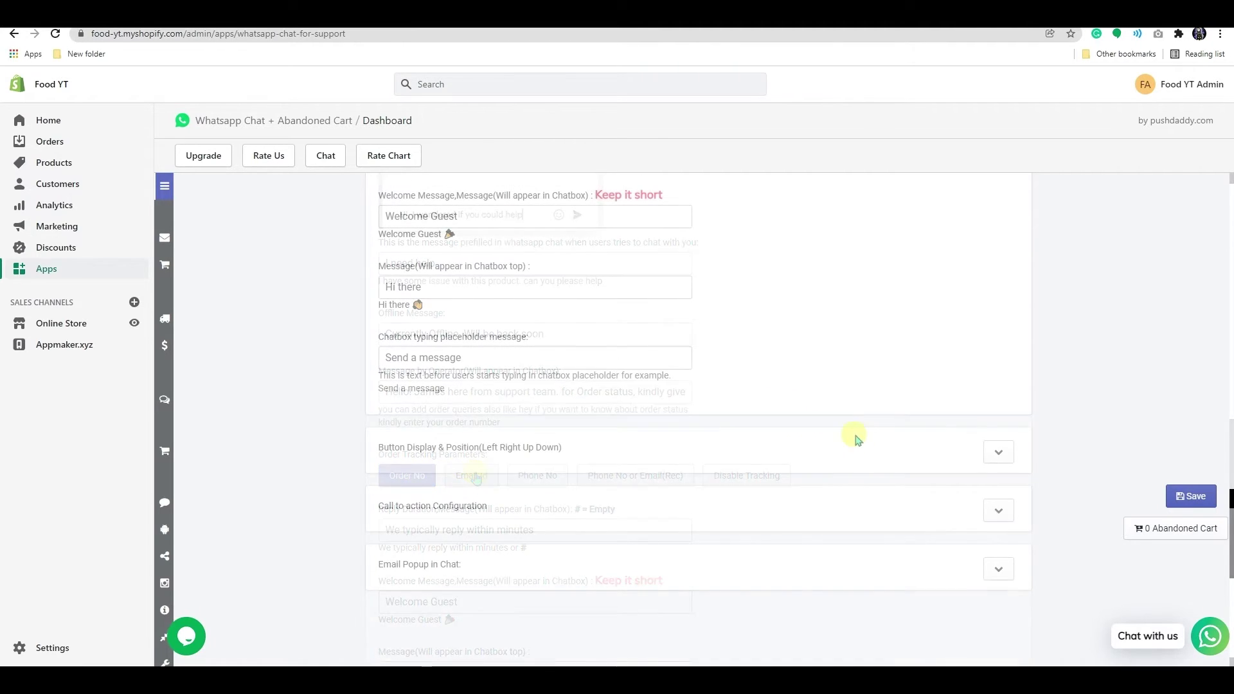
Step: Keep the chat icon on the right side and nudge the Move Chat bar slider
left_click(999, 452)
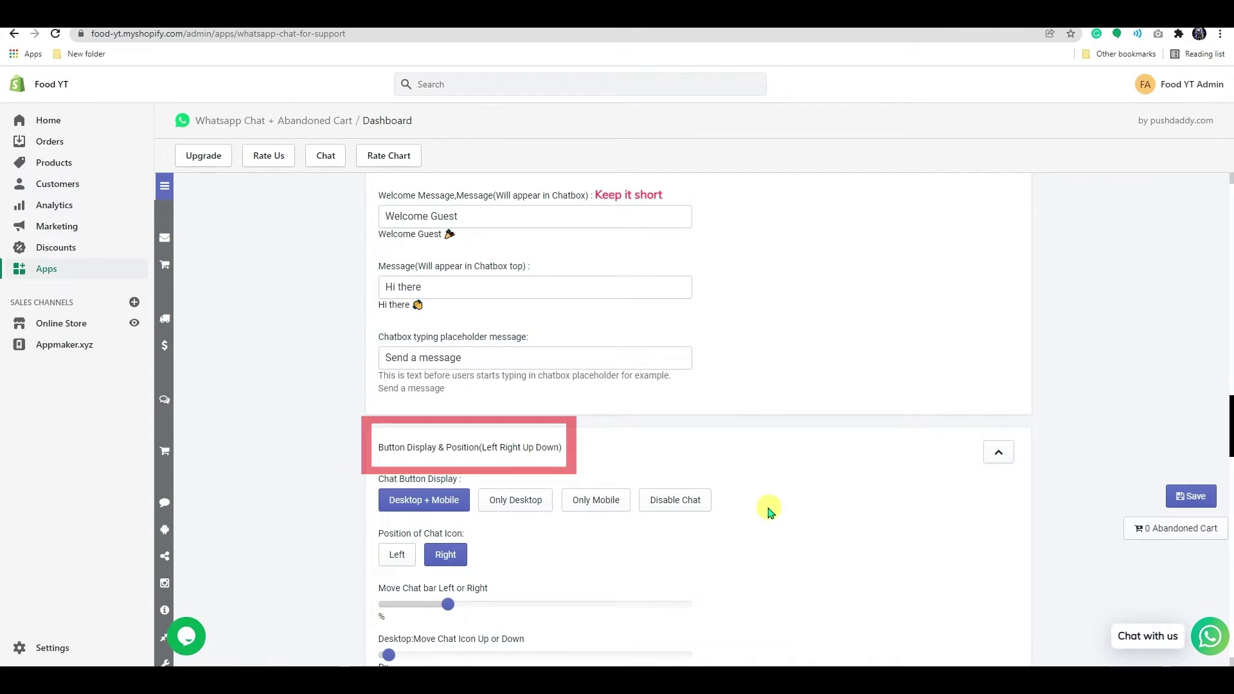
scroll(733, 518, "down", 2)
scroll(733, 517, "down", 1)
scroll(732, 519, "down", 1)
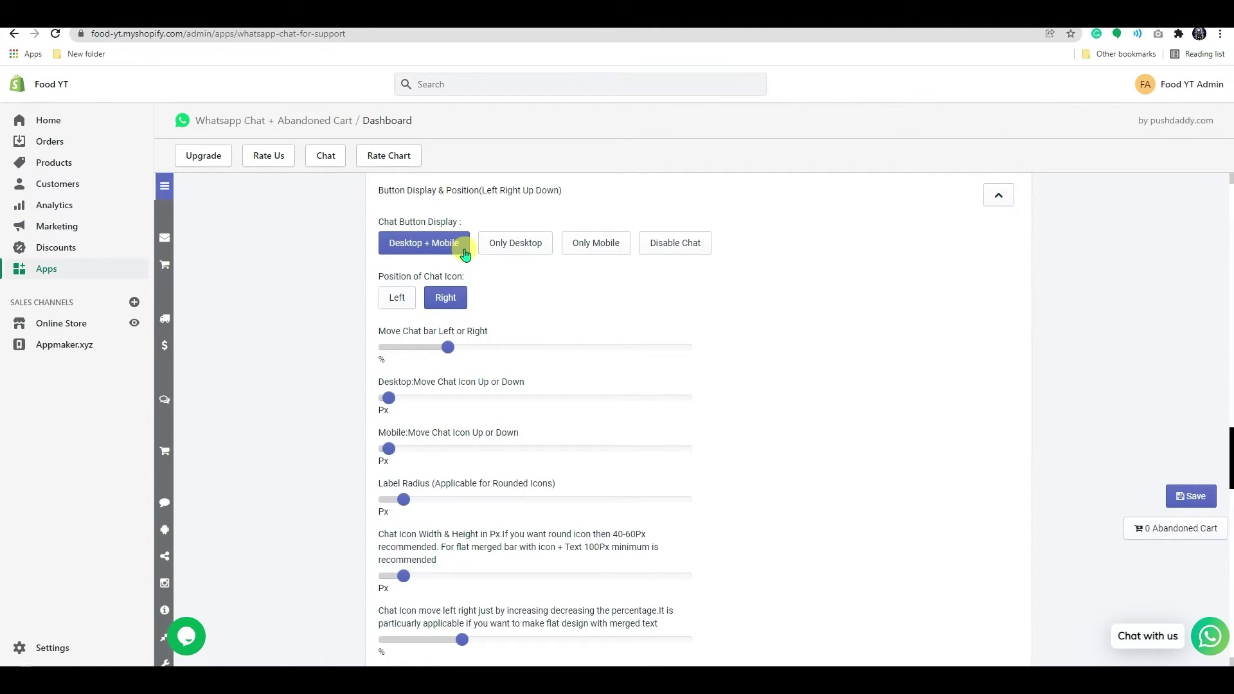
left_click(405, 300)
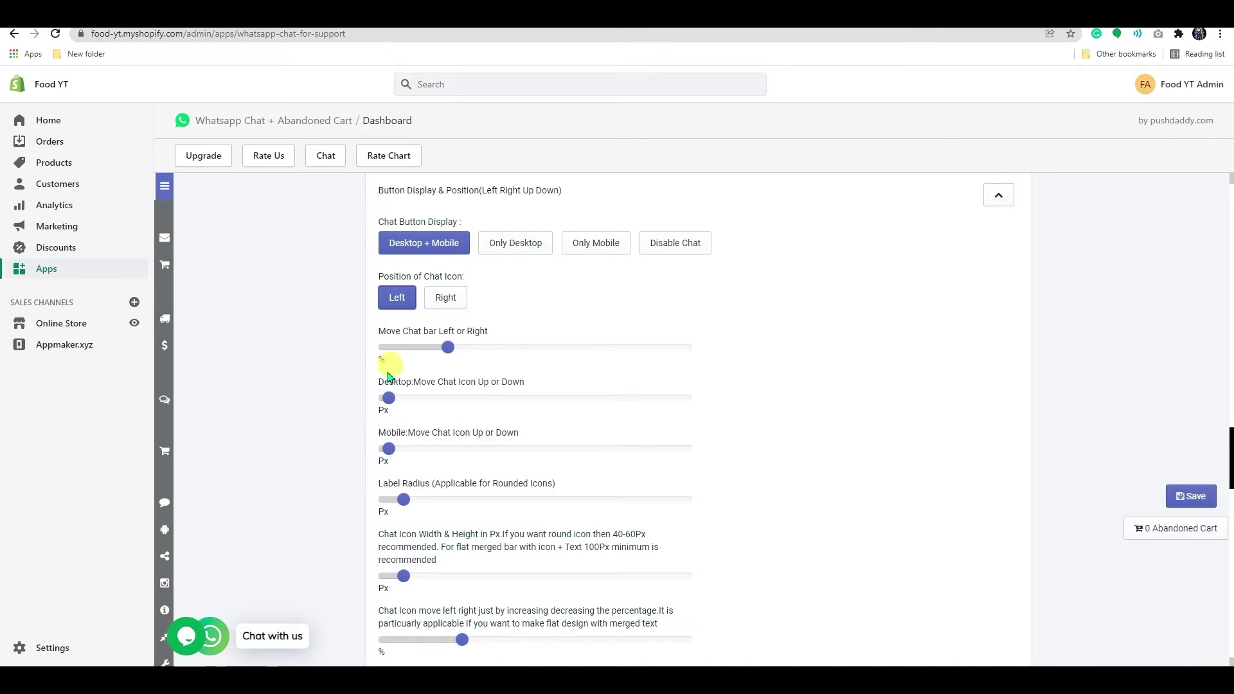
left_click(440, 302)
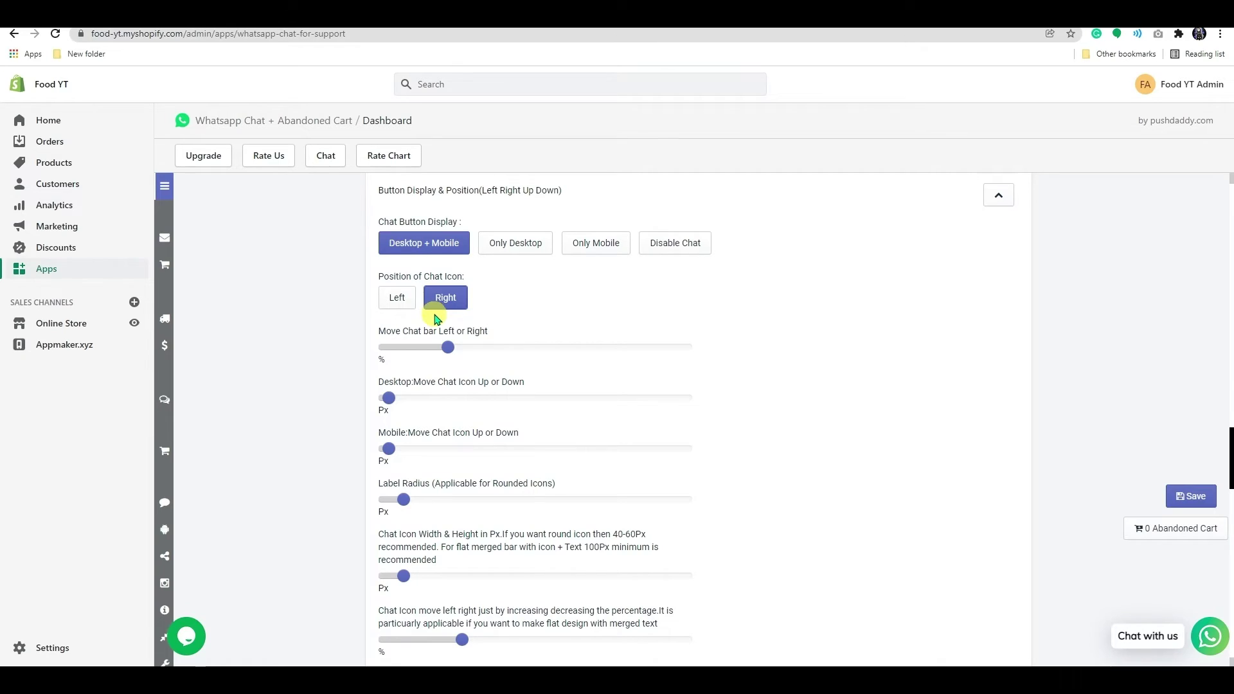
mouse_move(451, 356)
left_mouse_down()
mouse_move(414, 352)
mouse_move(449, 352)
left_mouse_up()
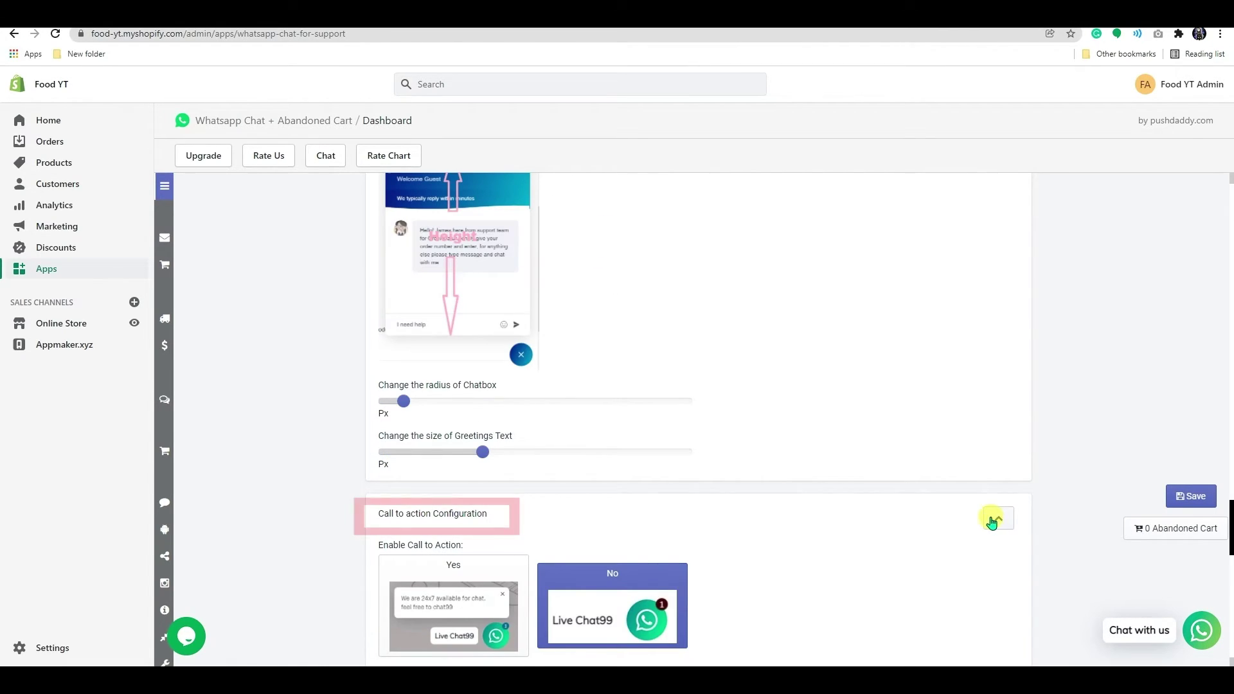
Step: Enable the call-to-action bubble and set the button animation to RotateInDownRight
scroll(536, 514, "down", 4)
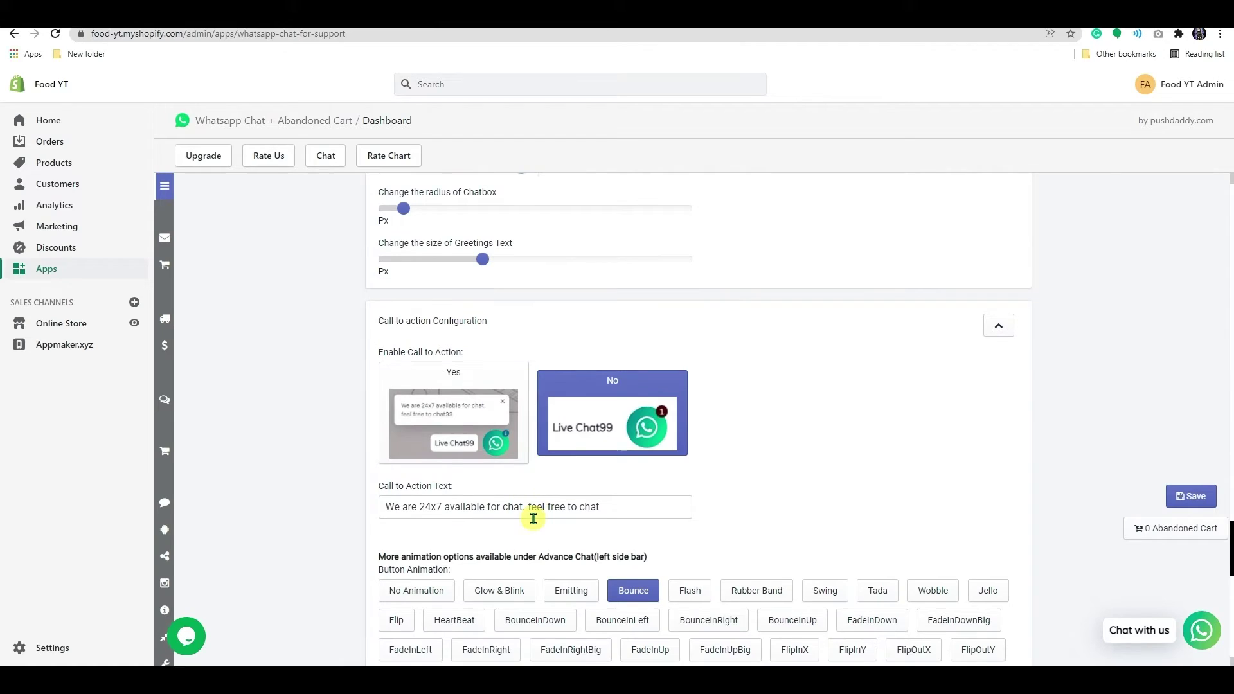
scroll(533, 524, "down", 1)
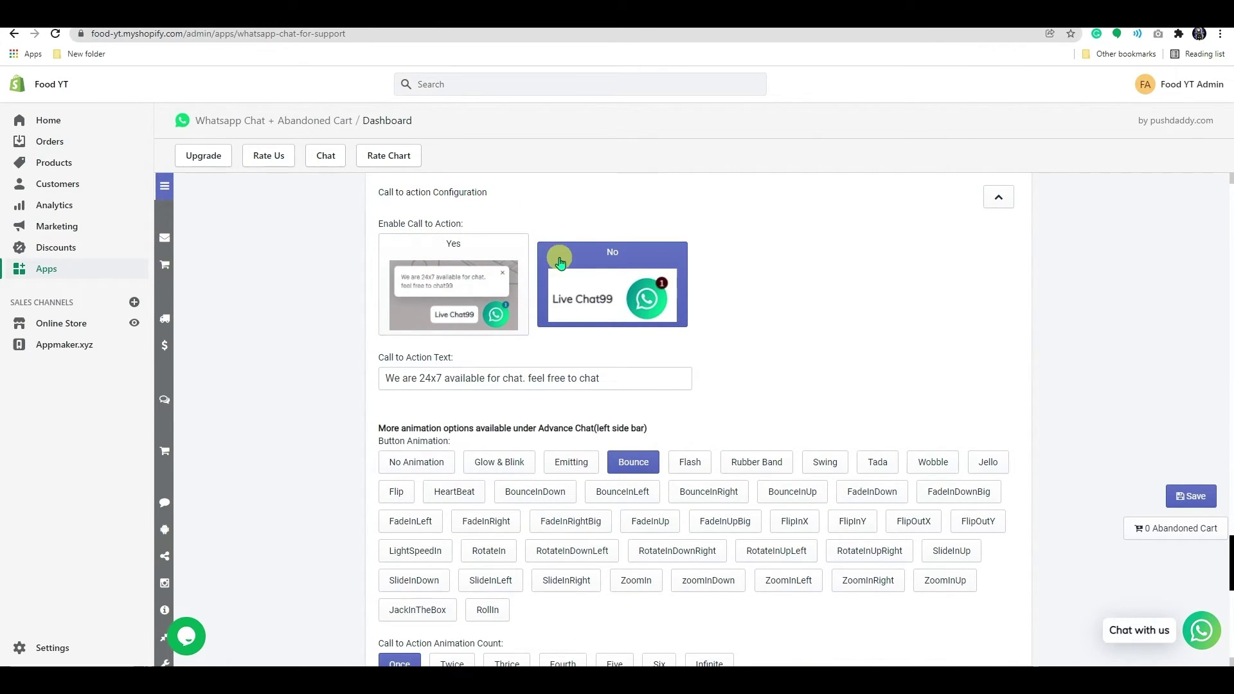
left_click(508, 283)
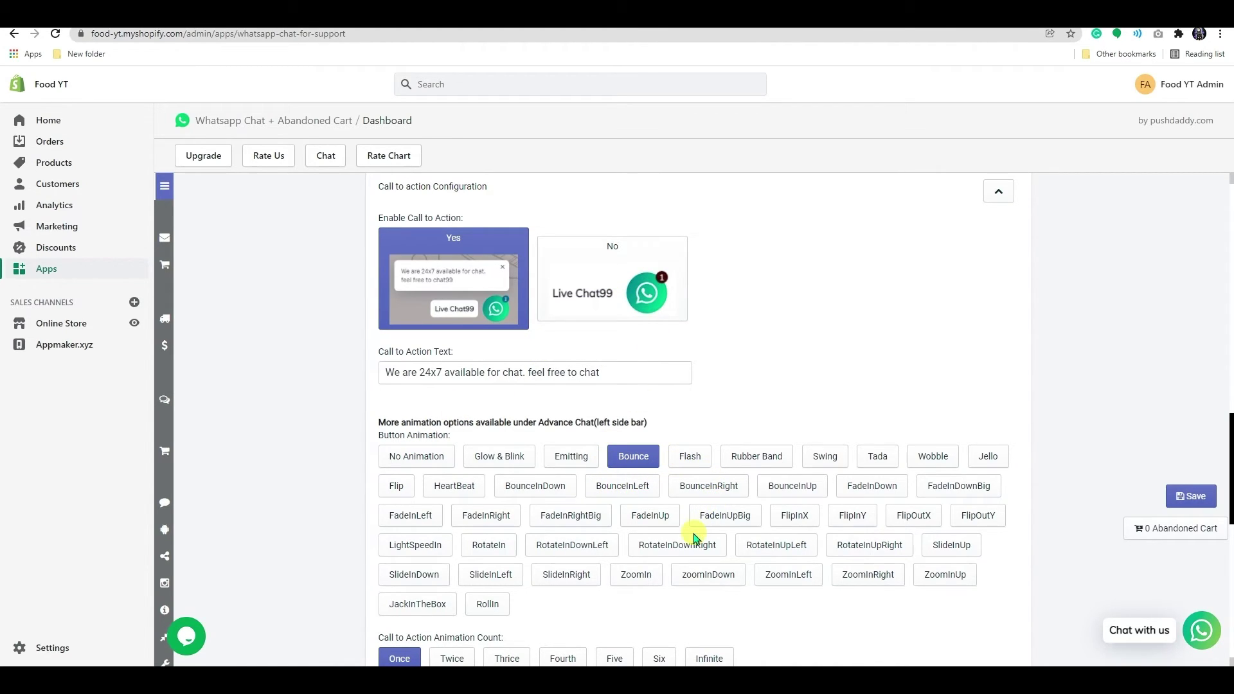
left_click(693, 541)
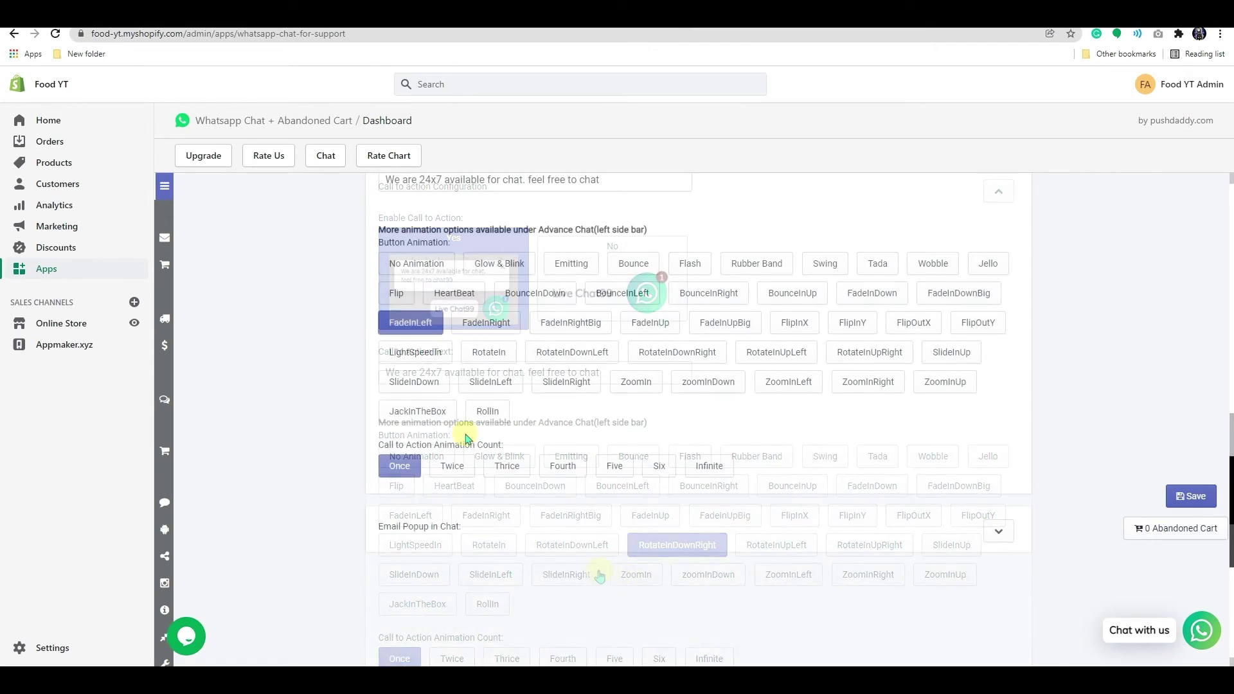
Step: Switch the button animation to FadeInLeft and bring up the Email Popup options
left_click(1000, 538)
mouse_move(733, 526)
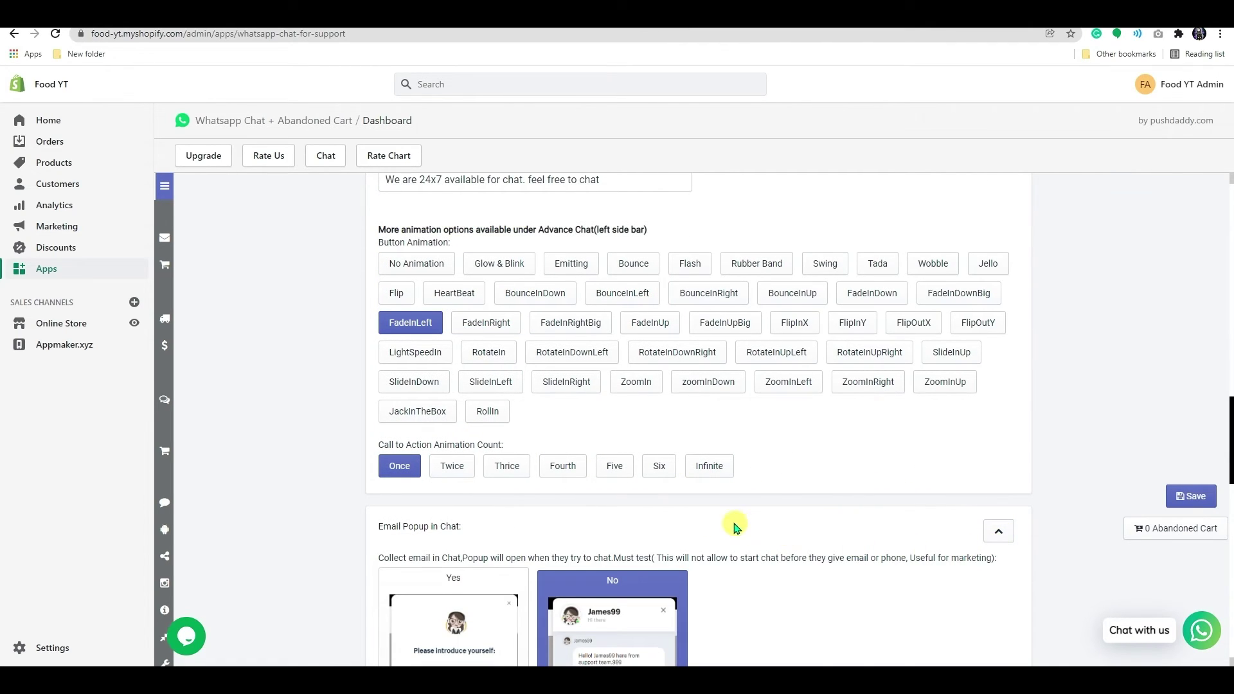
scroll(707, 518, "down", 3)
scroll(708, 515, "down", 3)
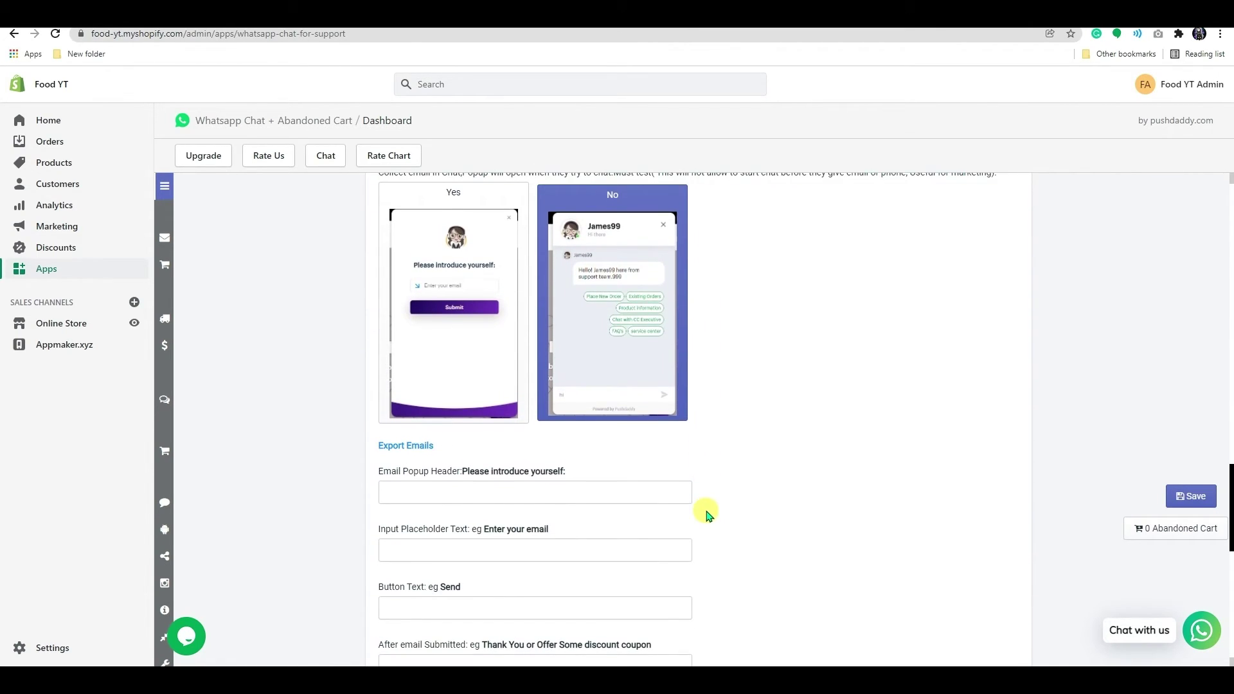
scroll(707, 514, "up", 1)
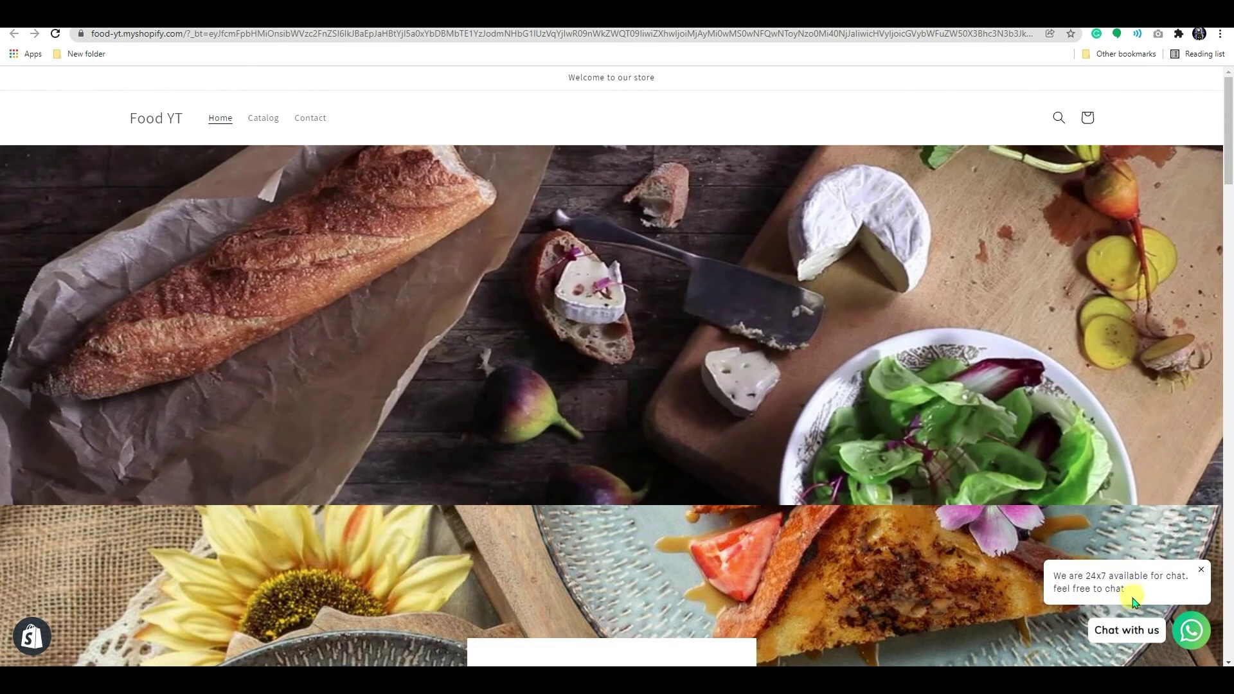
Step: Open the storefront's 'Chat with us' WhatsApp window, showing the greeting and prefilled 'I need help'
left_click(1149, 634)
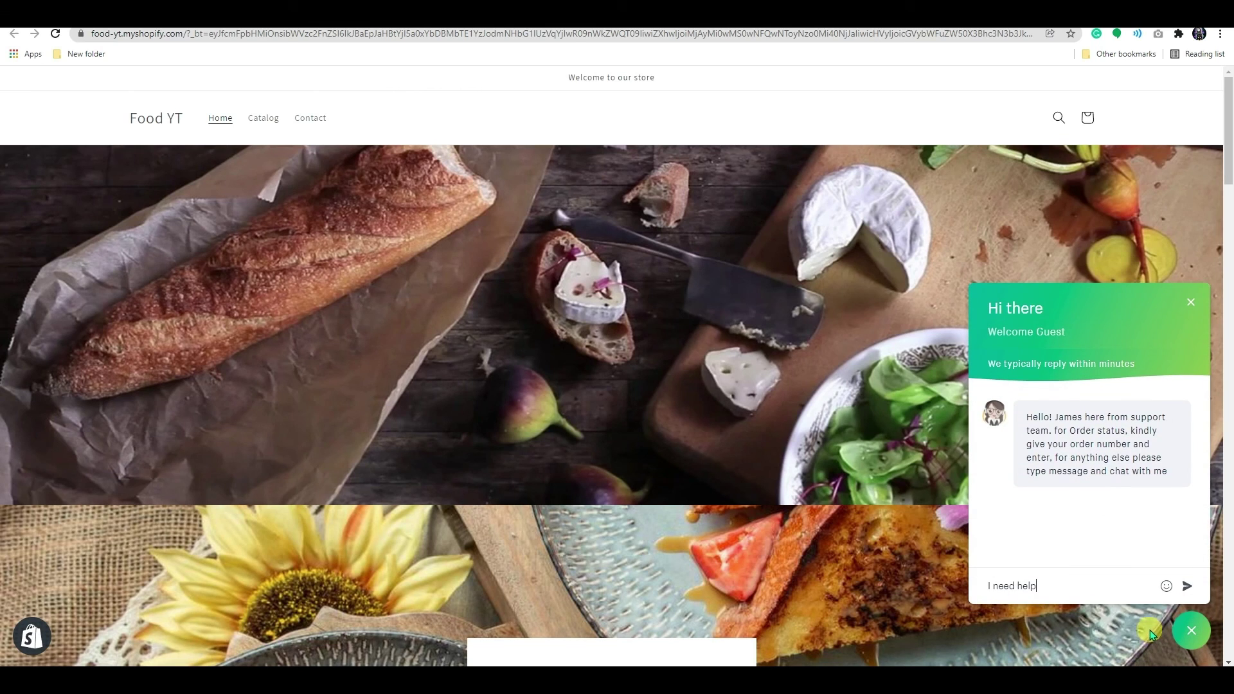